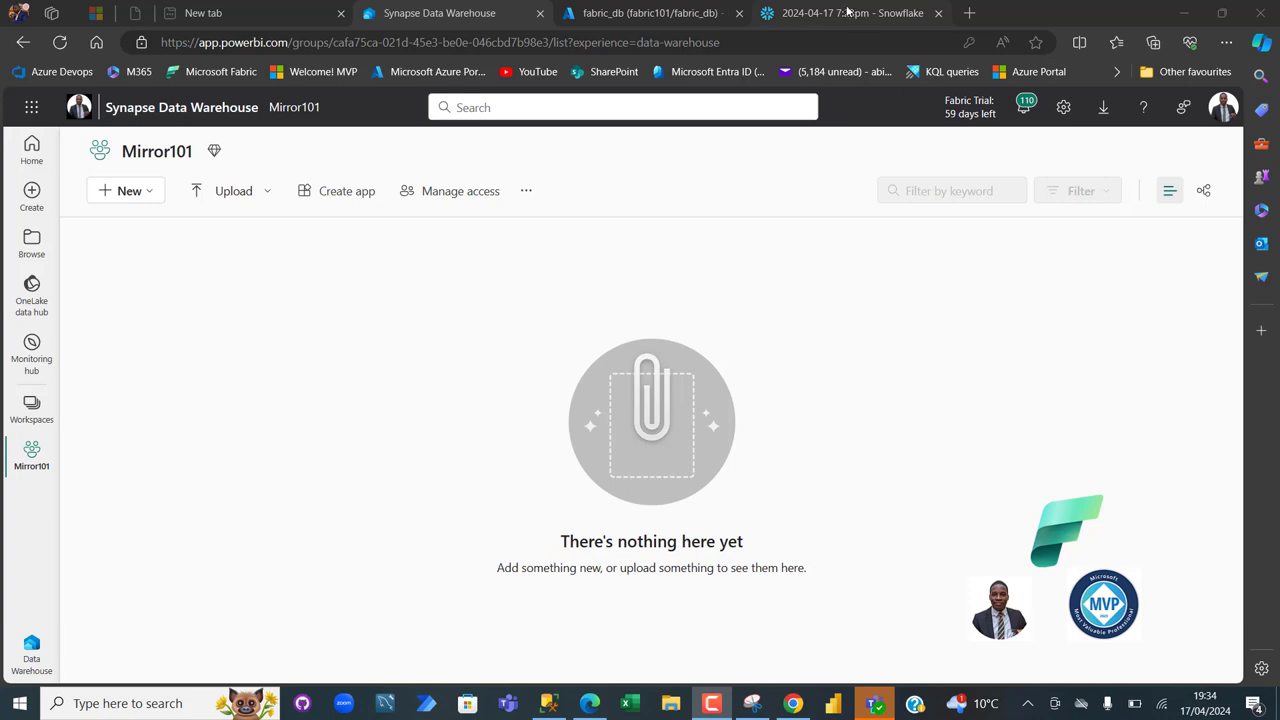
Switch to the Snowflake worksheet showing SELECT * FROM sales results from FABRICDB.FABRICSCHEMA.
click(847, 13)
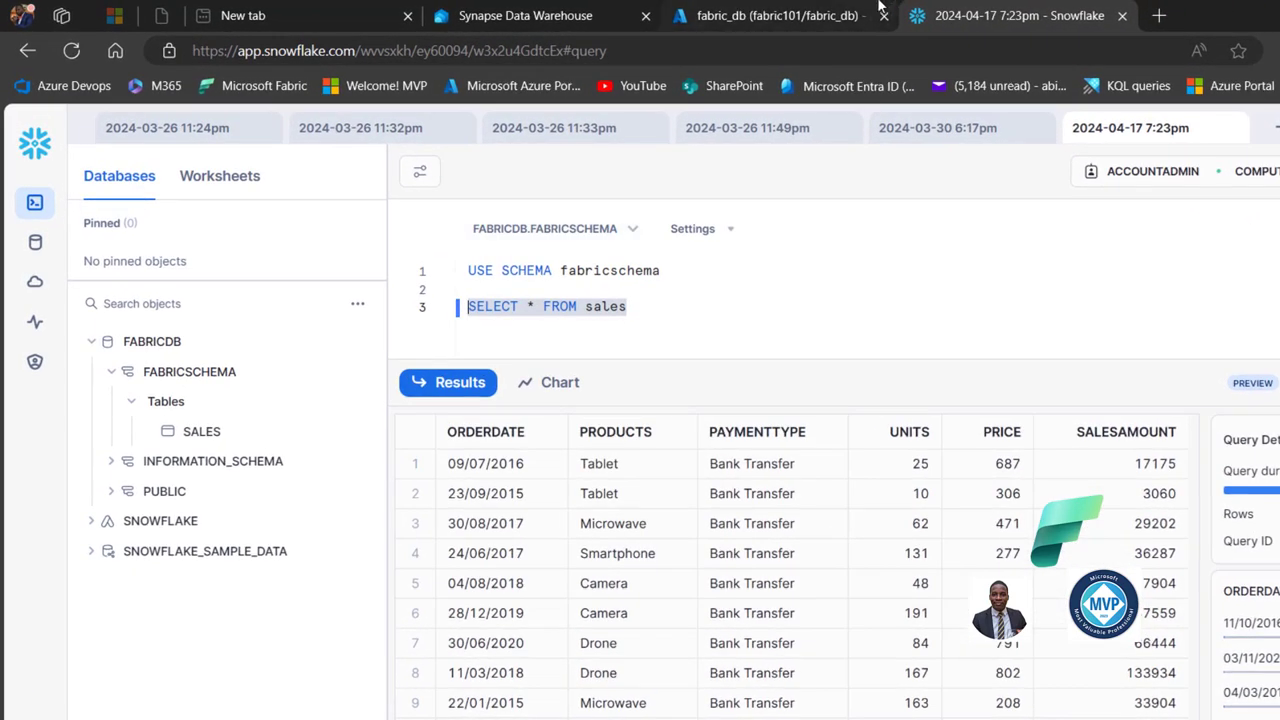
Check the empty fabric_db Azure query editor, then bring up Mirror101's new item types.
click(767, 15)
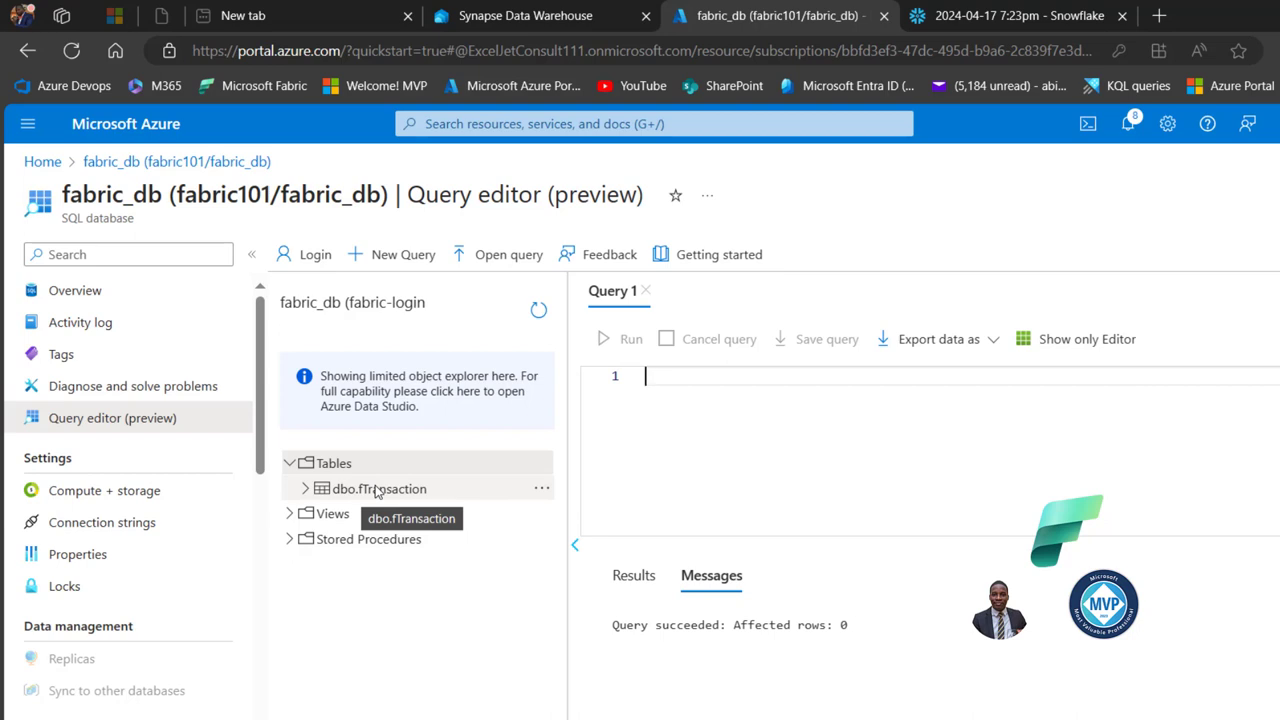
click(559, 11)
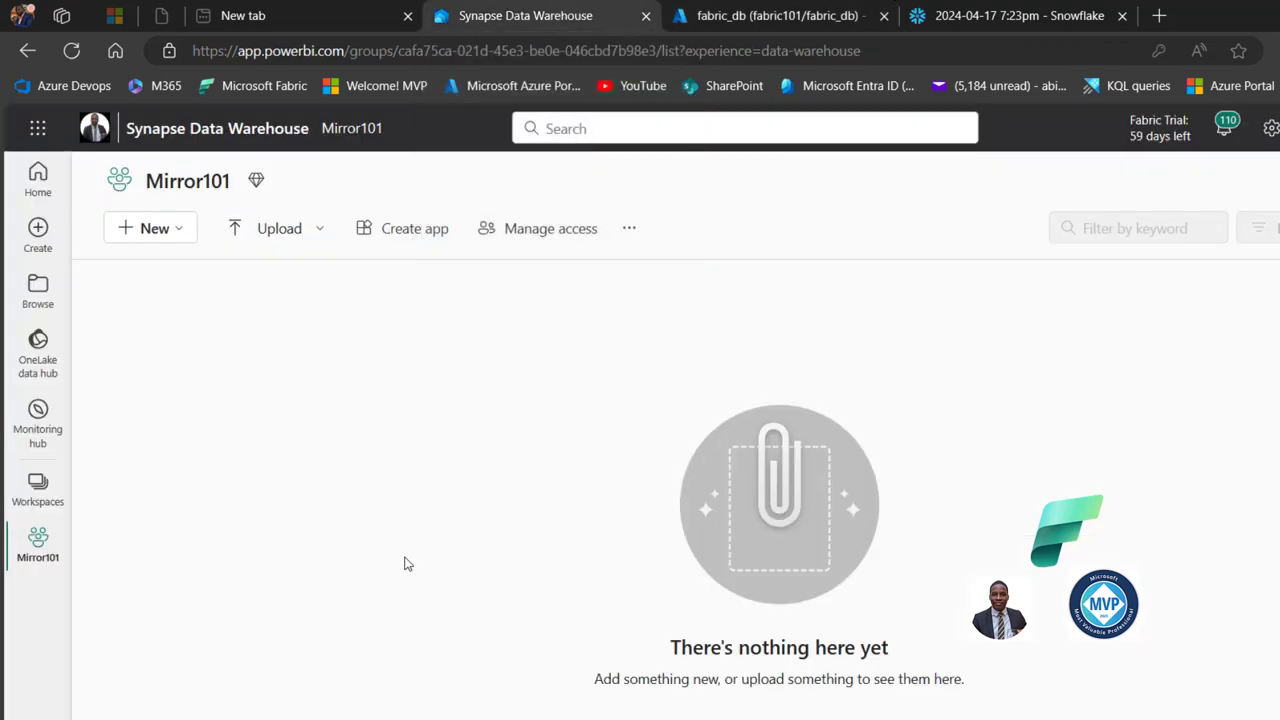
click(168, 233)
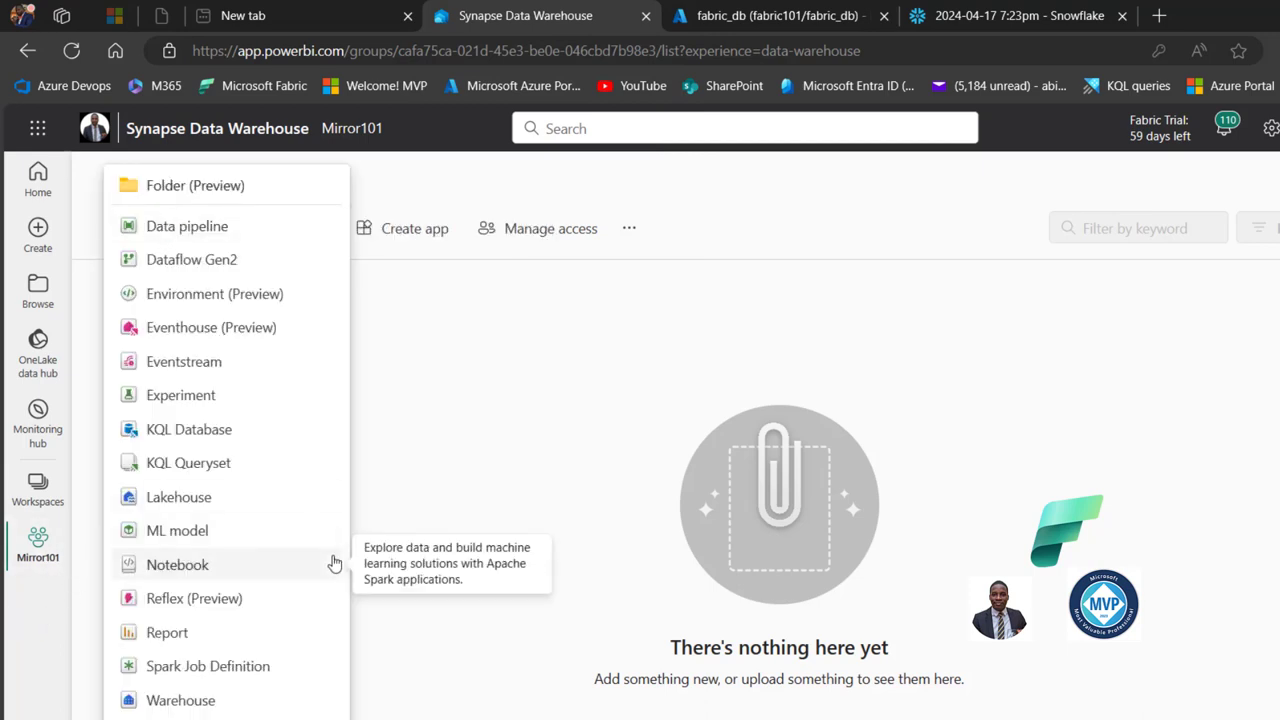
Create a data pipeline named TransferDataFromSnowflakeToAzureSQL in Mirror101.
click(190, 228)
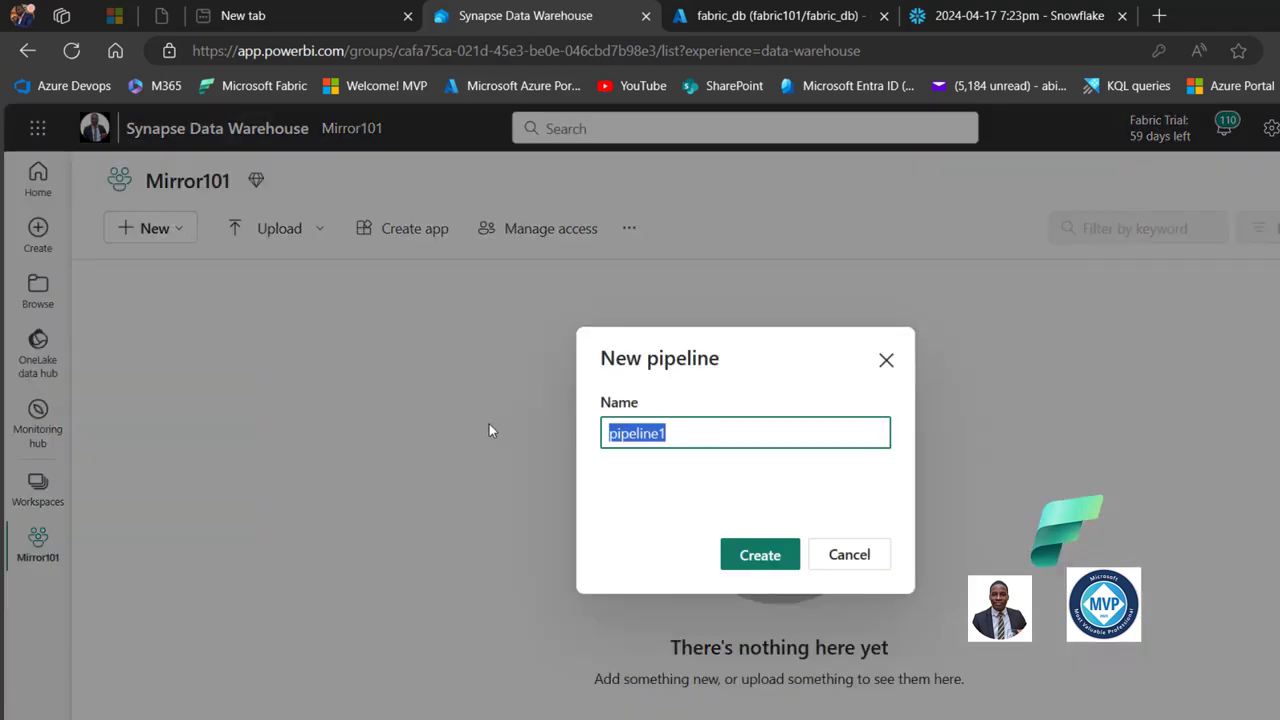
text(TransferDta)
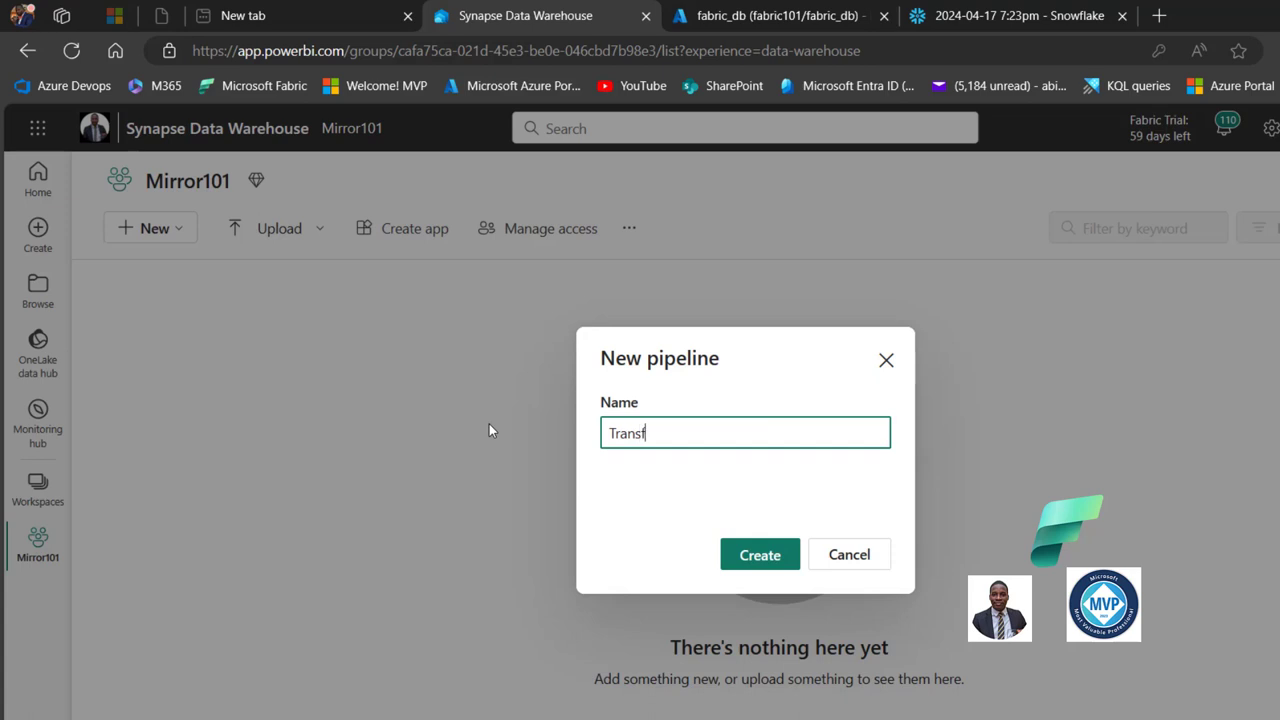
key(BackSpace)
key(BackSpace)
text(ataFromSnowflakeToAzureSQ)
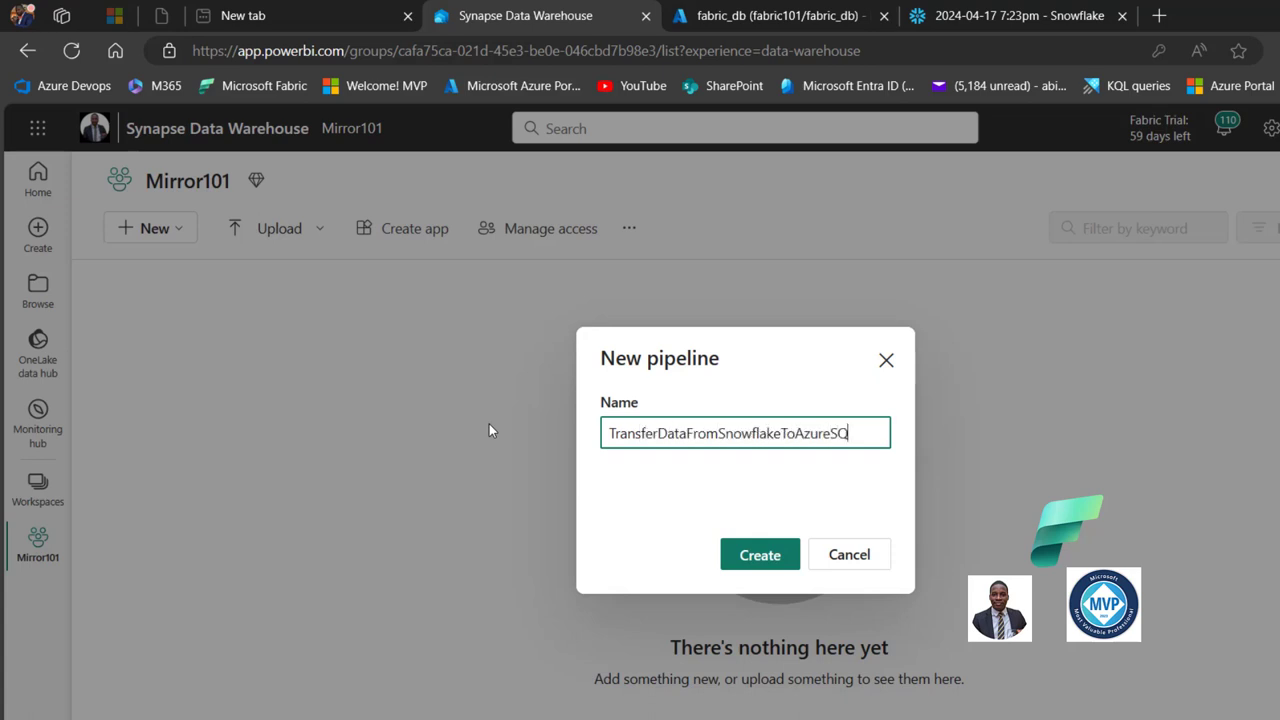
text(L)
click(757, 560)
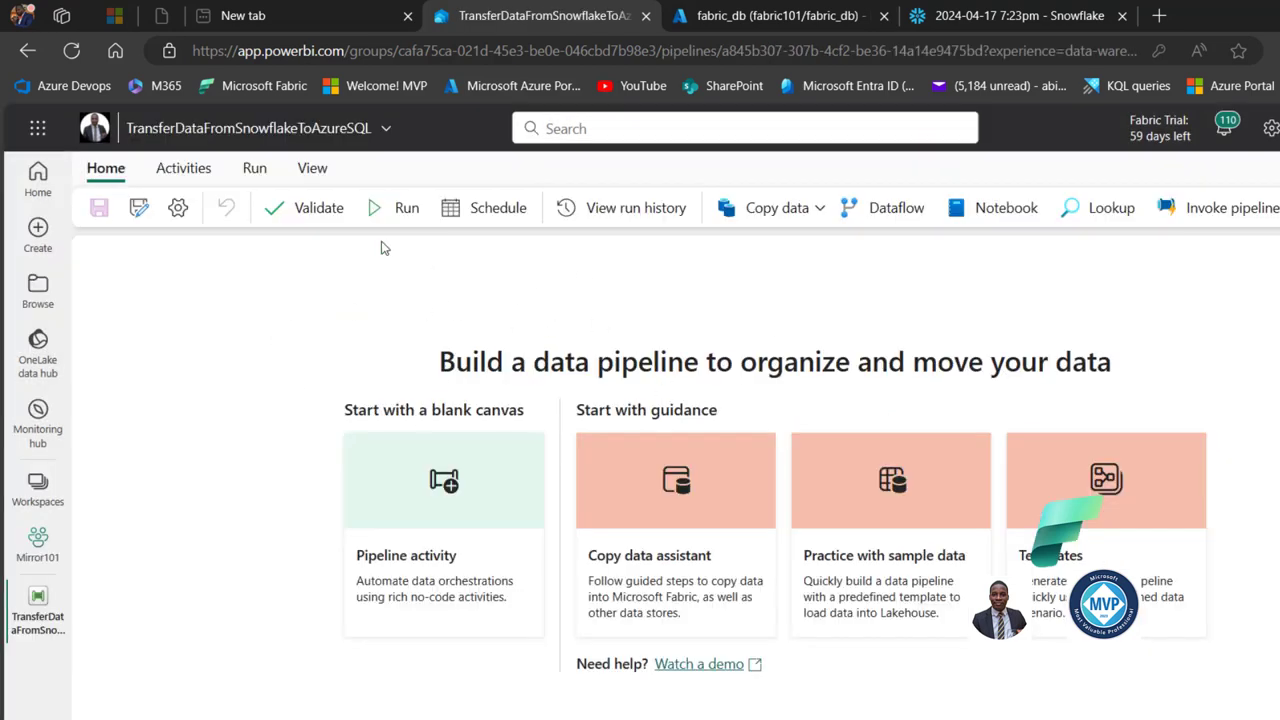
Add a Copy data activity to the canvas and move it toward the centre.
click(184, 170)
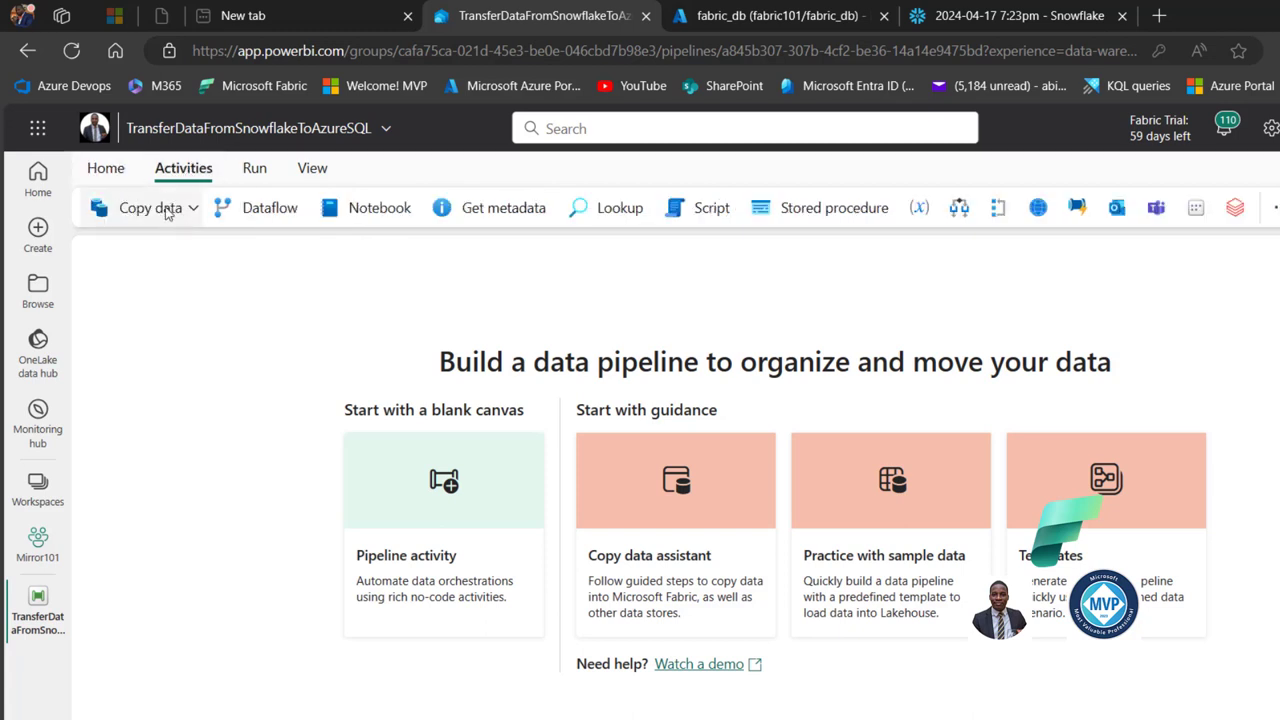
click(163, 209)
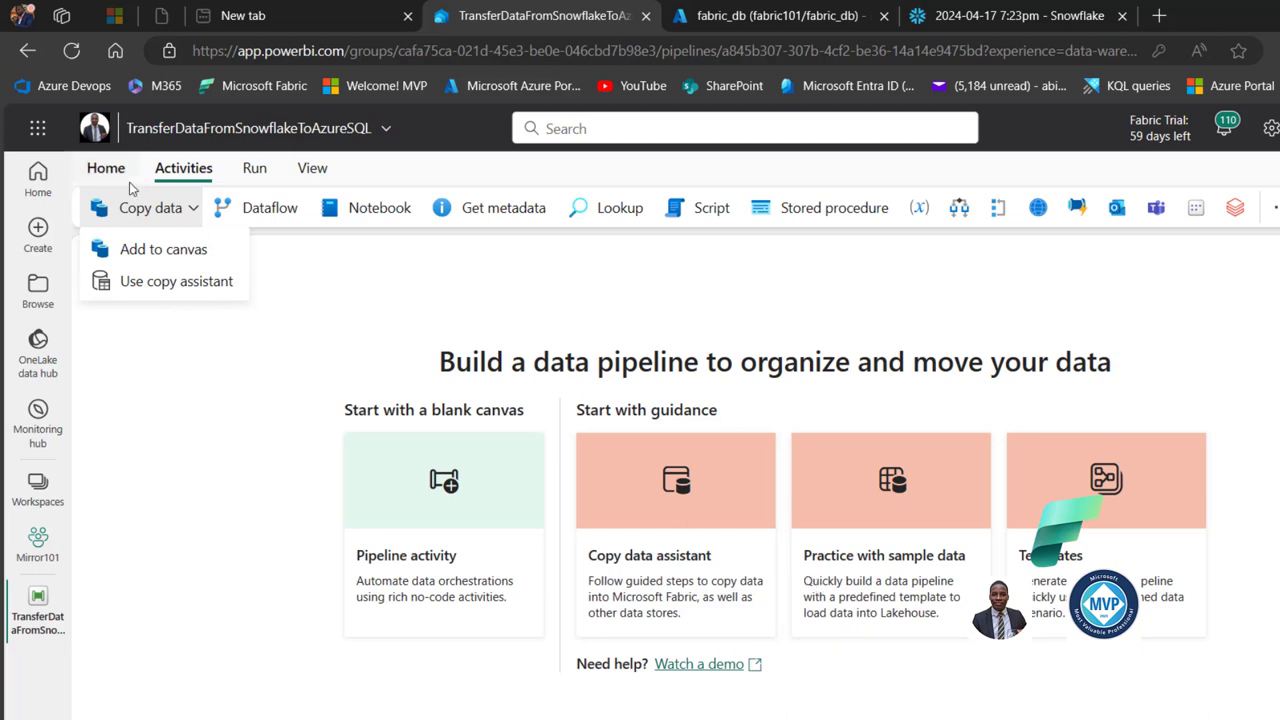
click(166, 255)
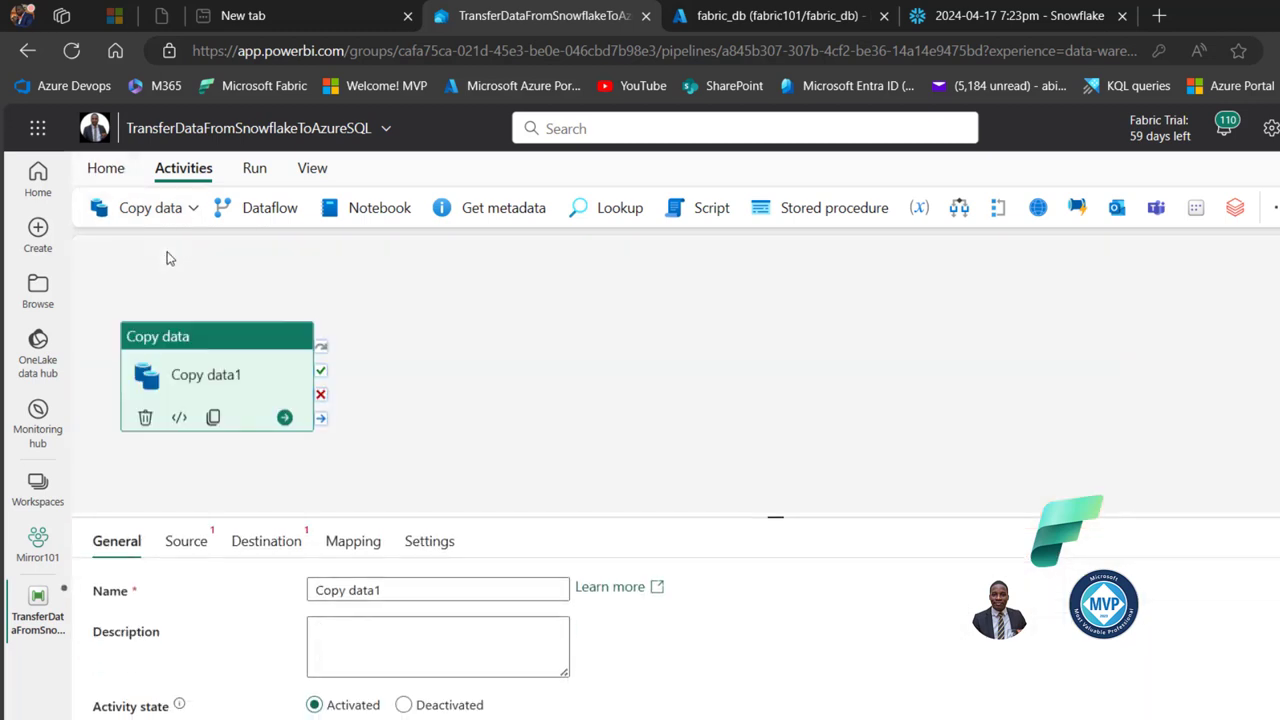
drag(172, 340, 485, 302)
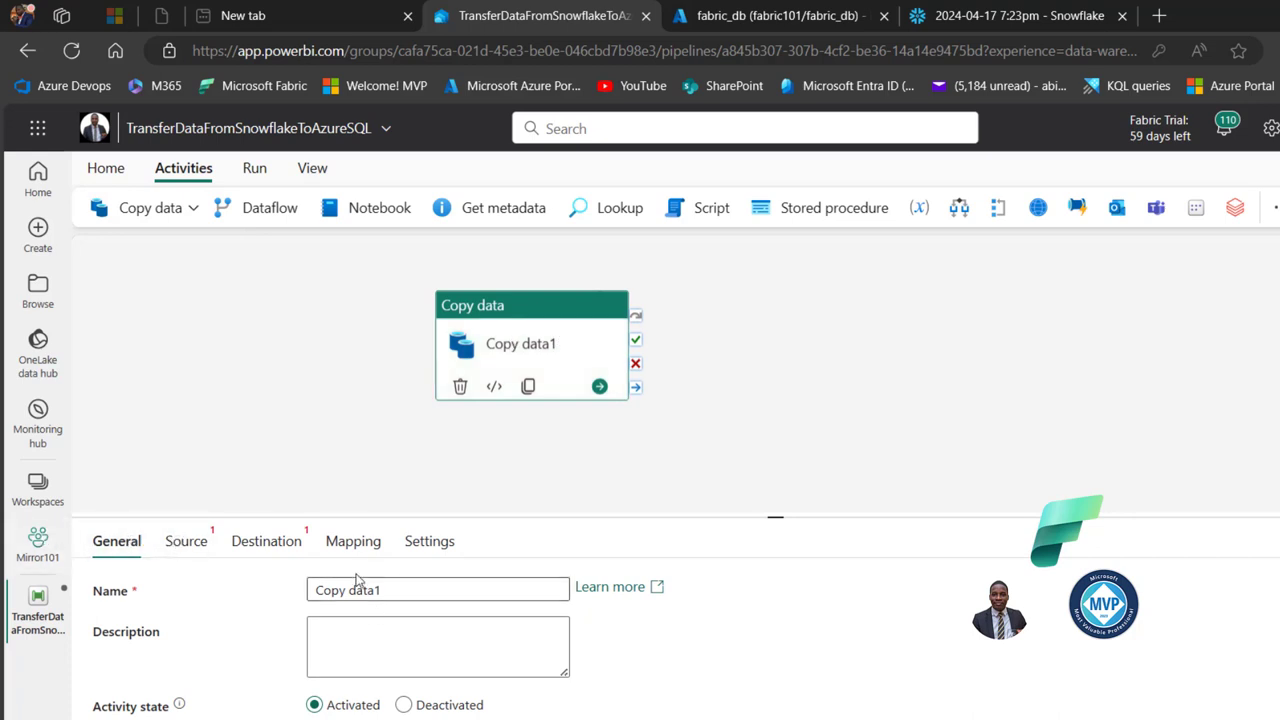
Name the copy activity TranferData with the description 'test'.
triple_click(416, 590)
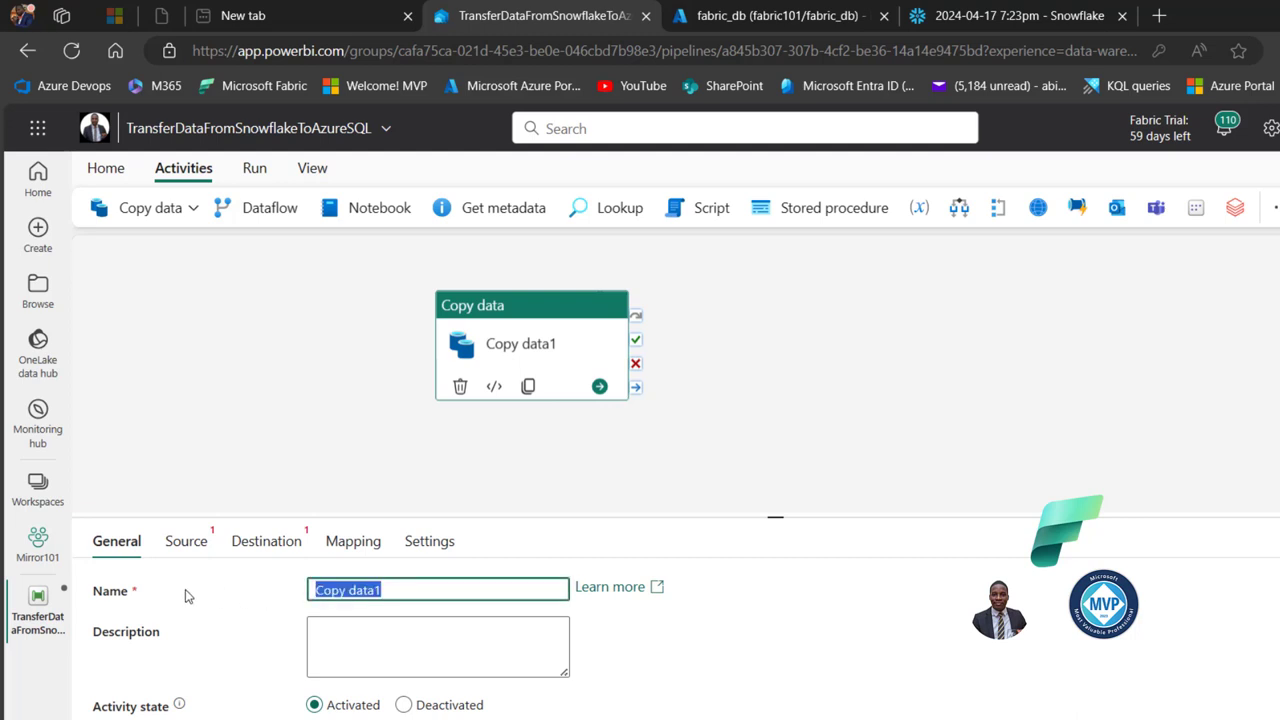
text(TranferData)
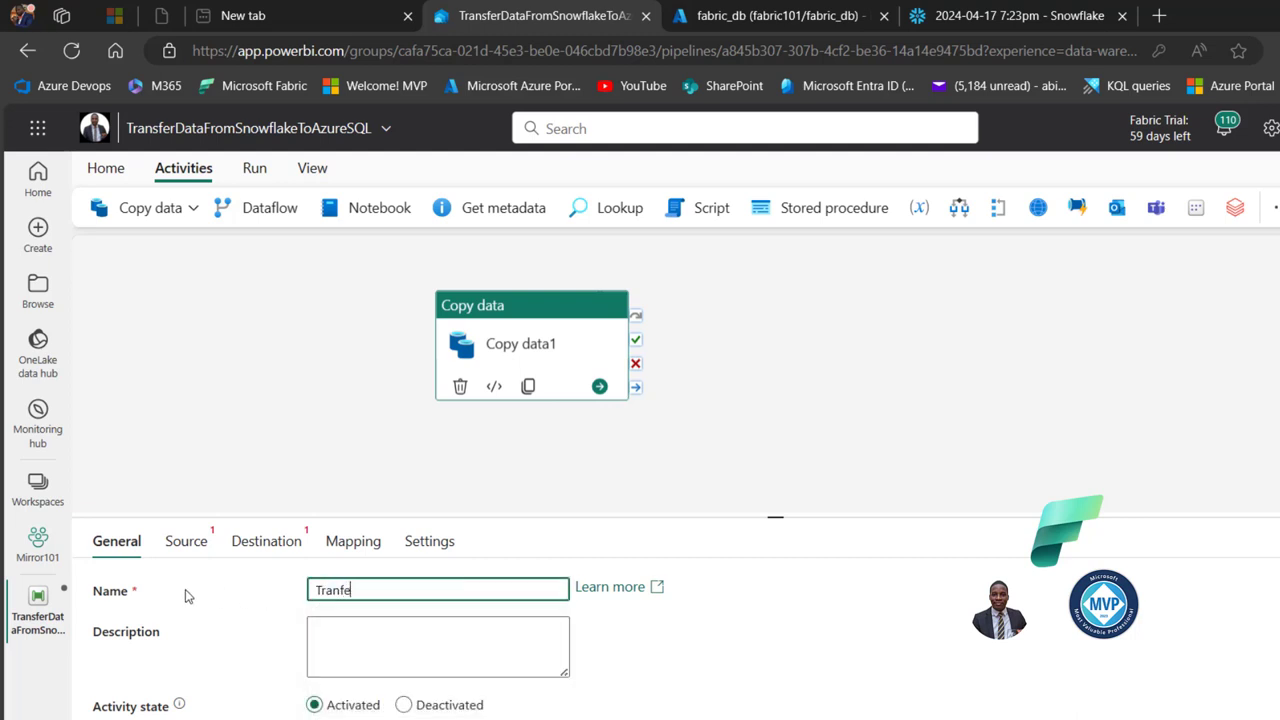
click(388, 650)
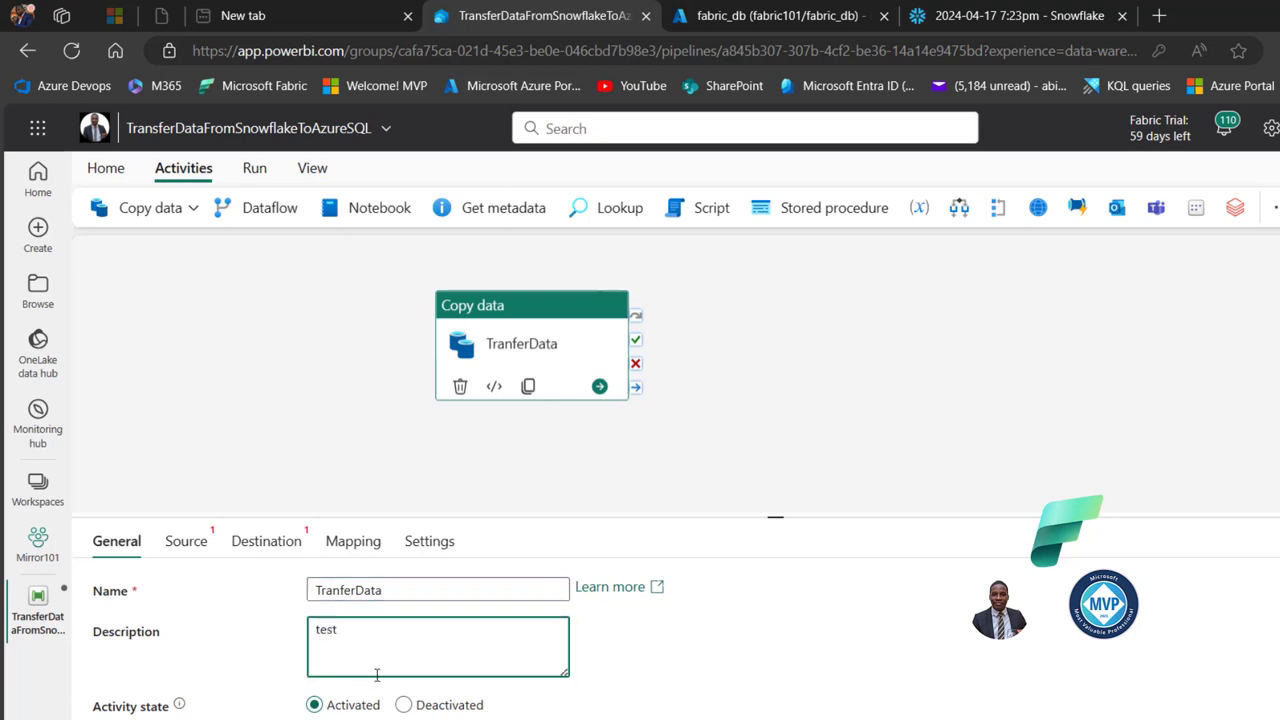
click(172, 710)
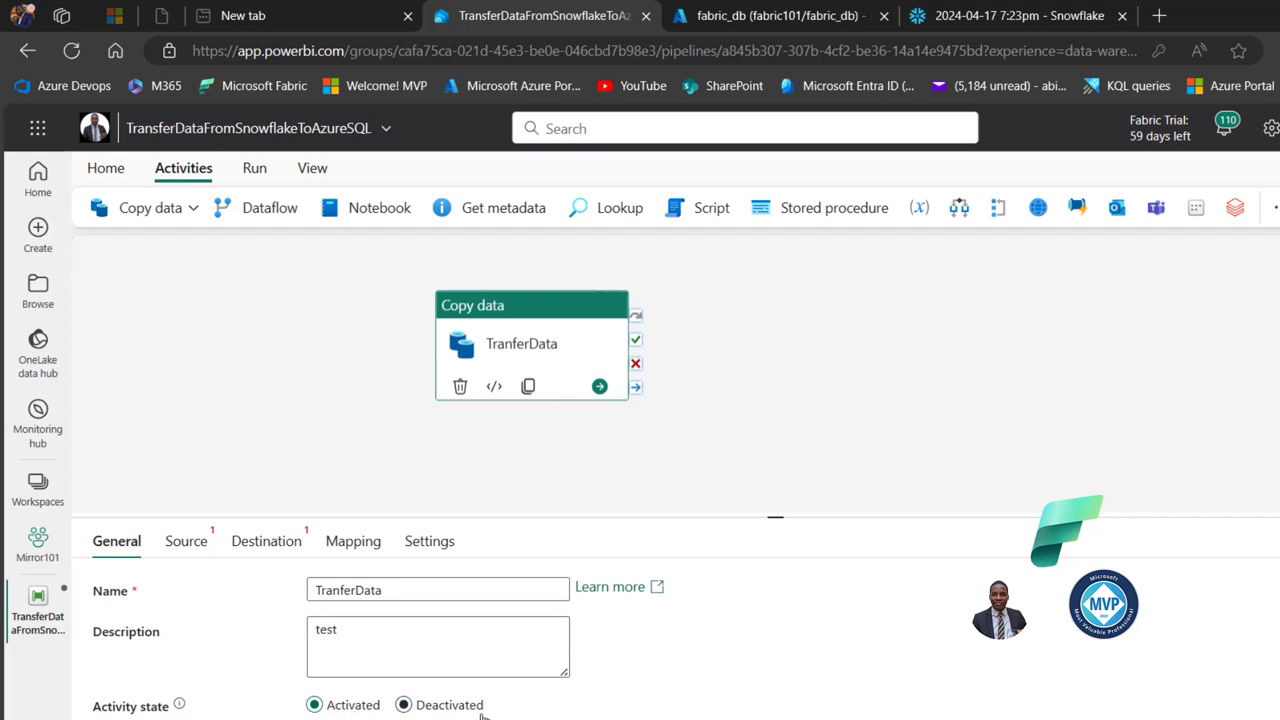
click(190, 540)
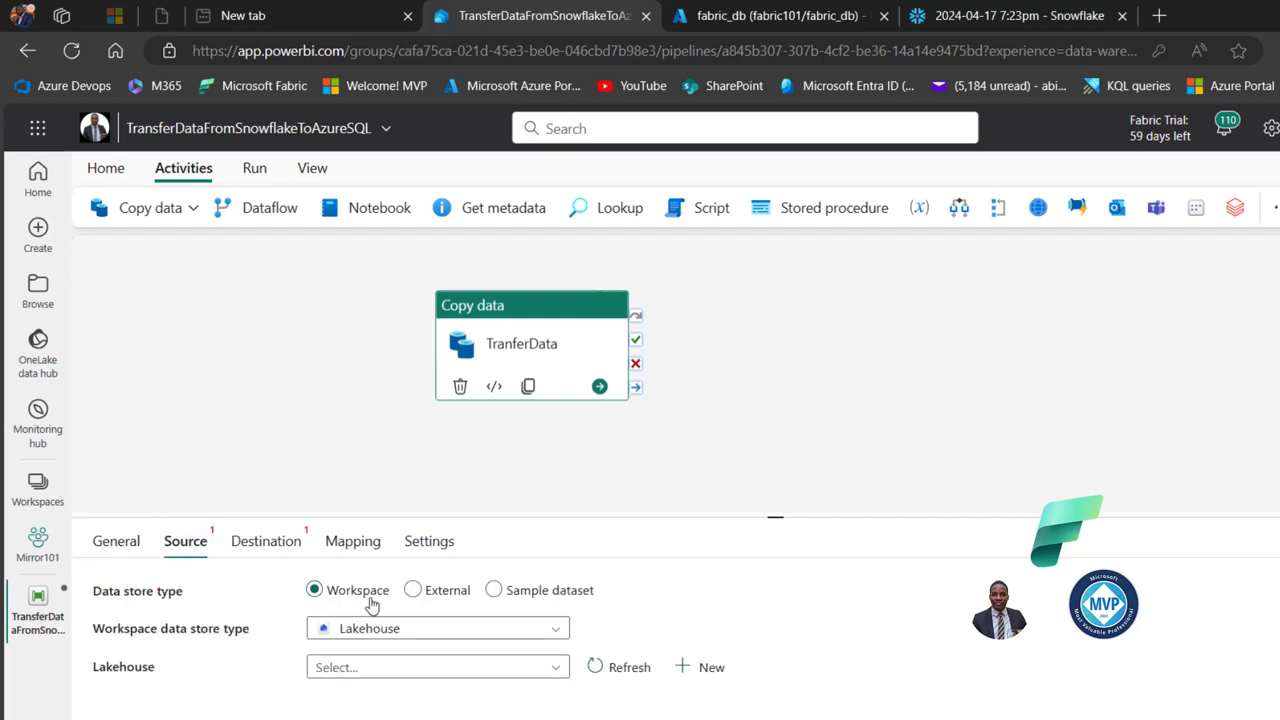
Set the copy source to the External Snowflake connection and verify it tests successfully.
click(413, 590)
click(413, 590)
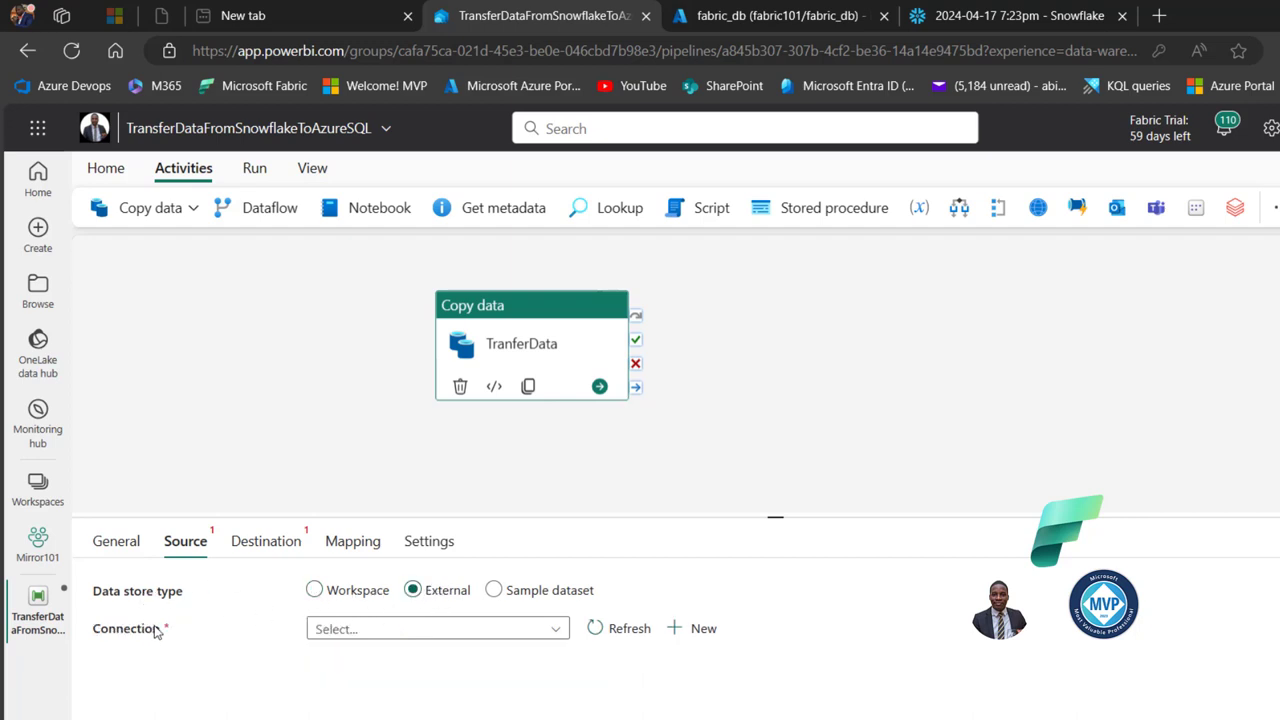
click(556, 633)
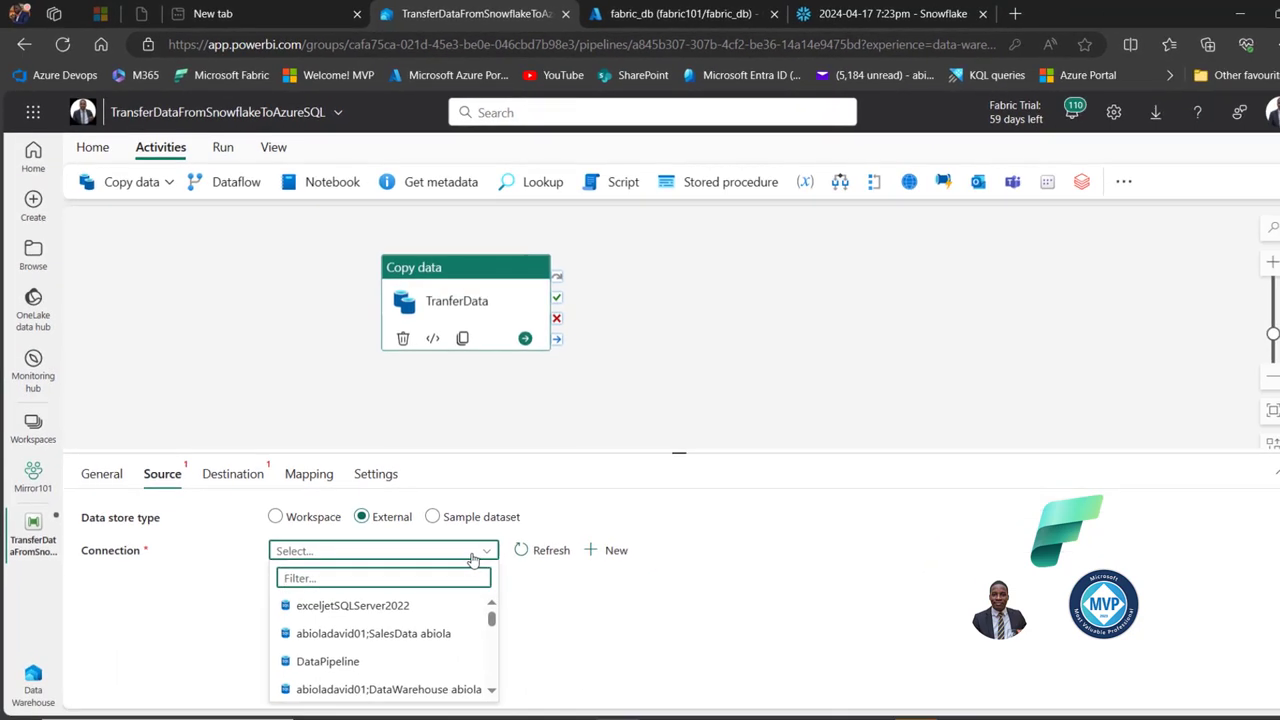
text(sn)
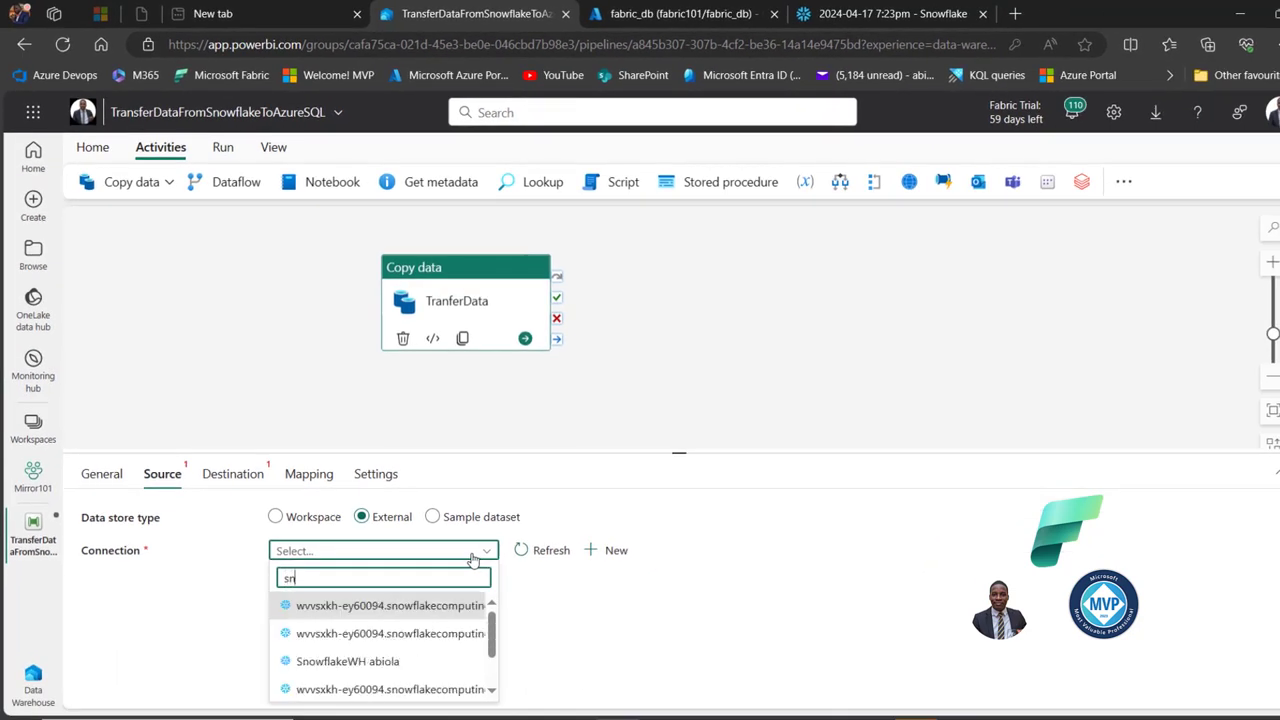
click(390, 607)
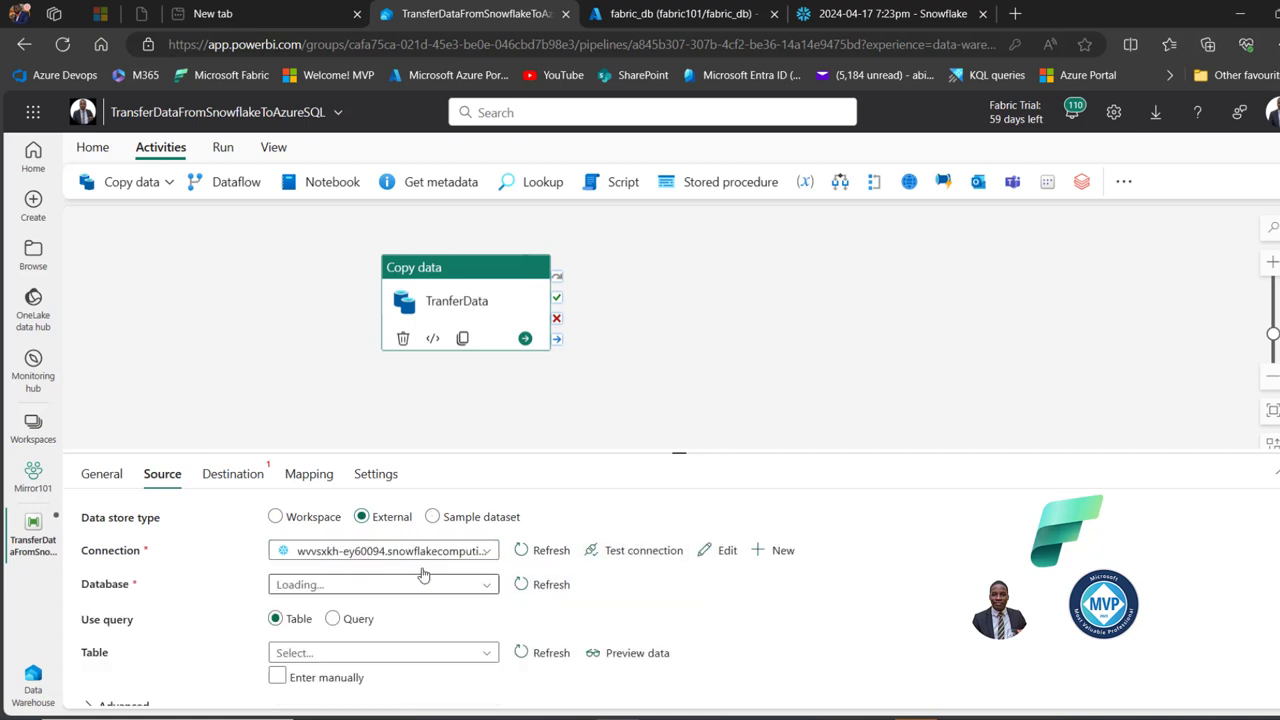
click(668, 556)
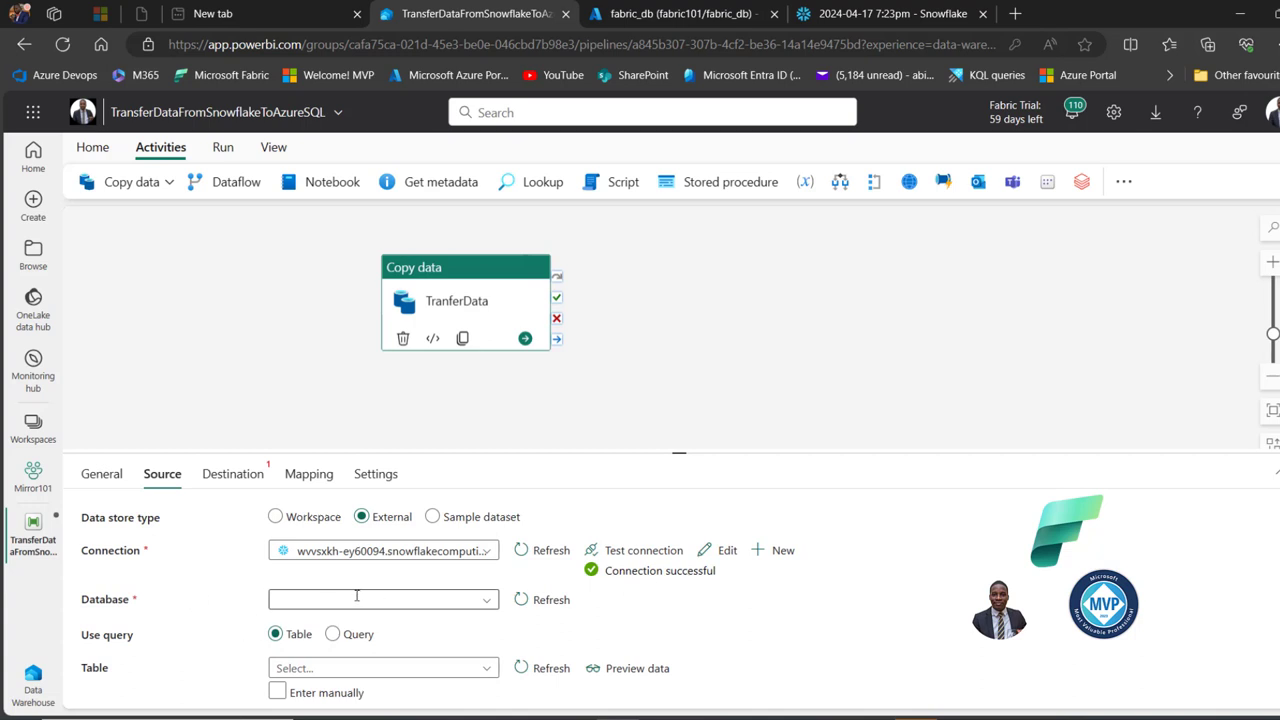
Point the Snowflake source at the FABRICDB database and FABRICSCHEMA.SALES table.
click(488, 603)
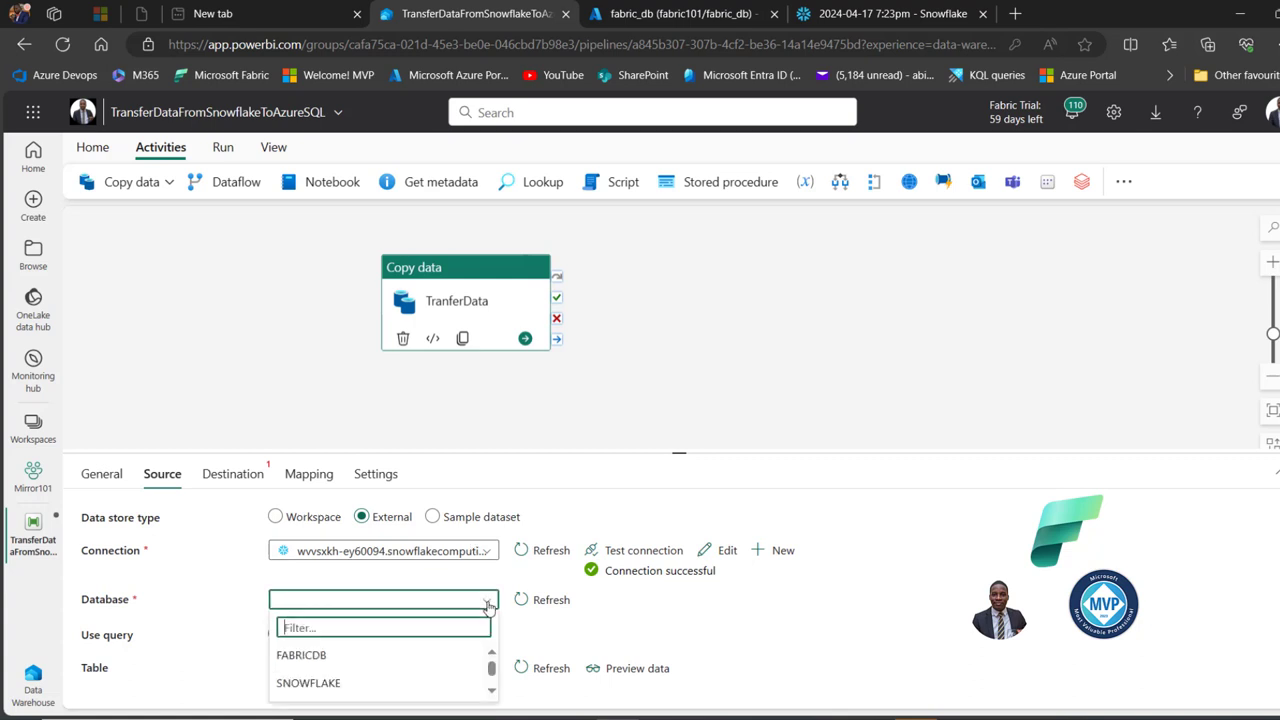
click(322, 656)
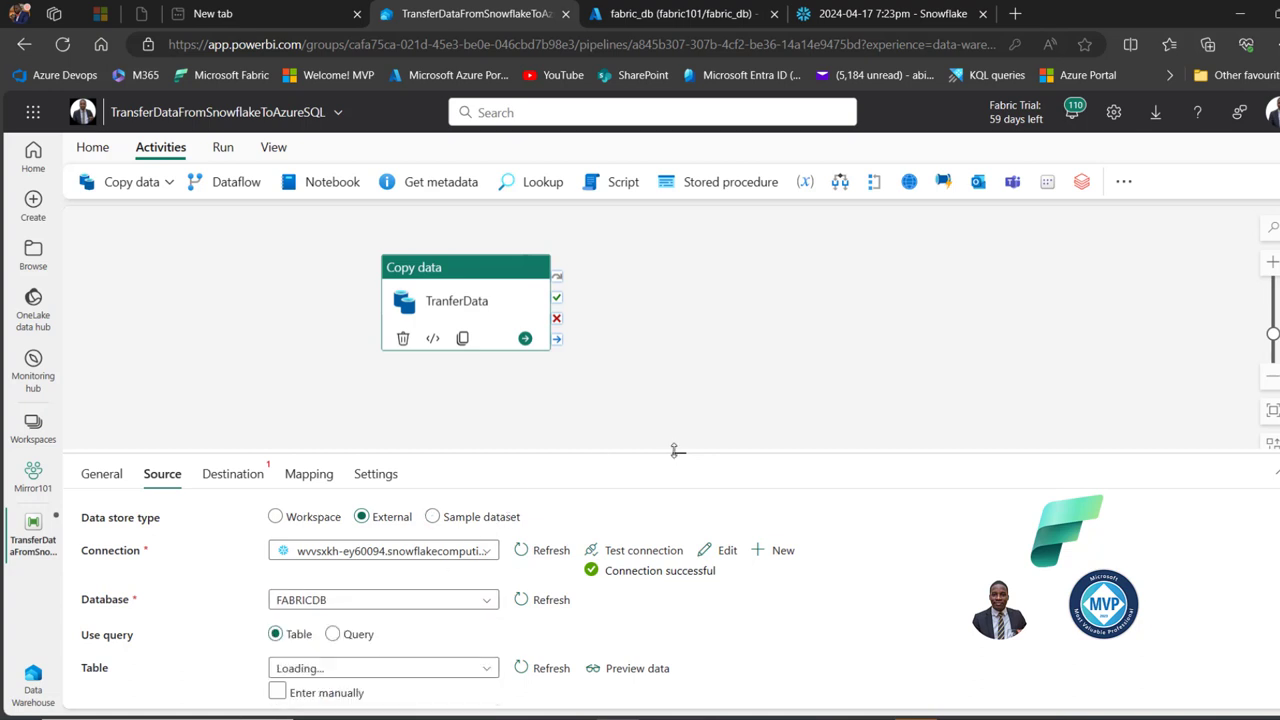
drag(678, 453, 686, 381)
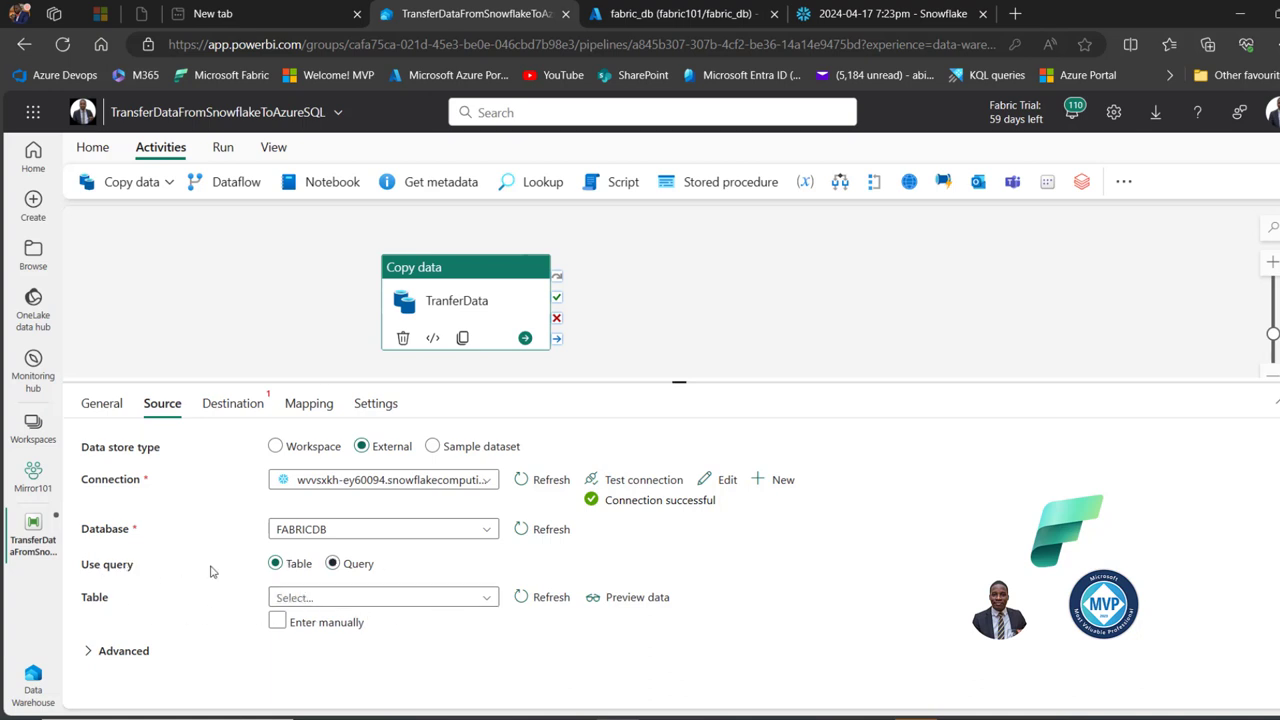
click(487, 597)
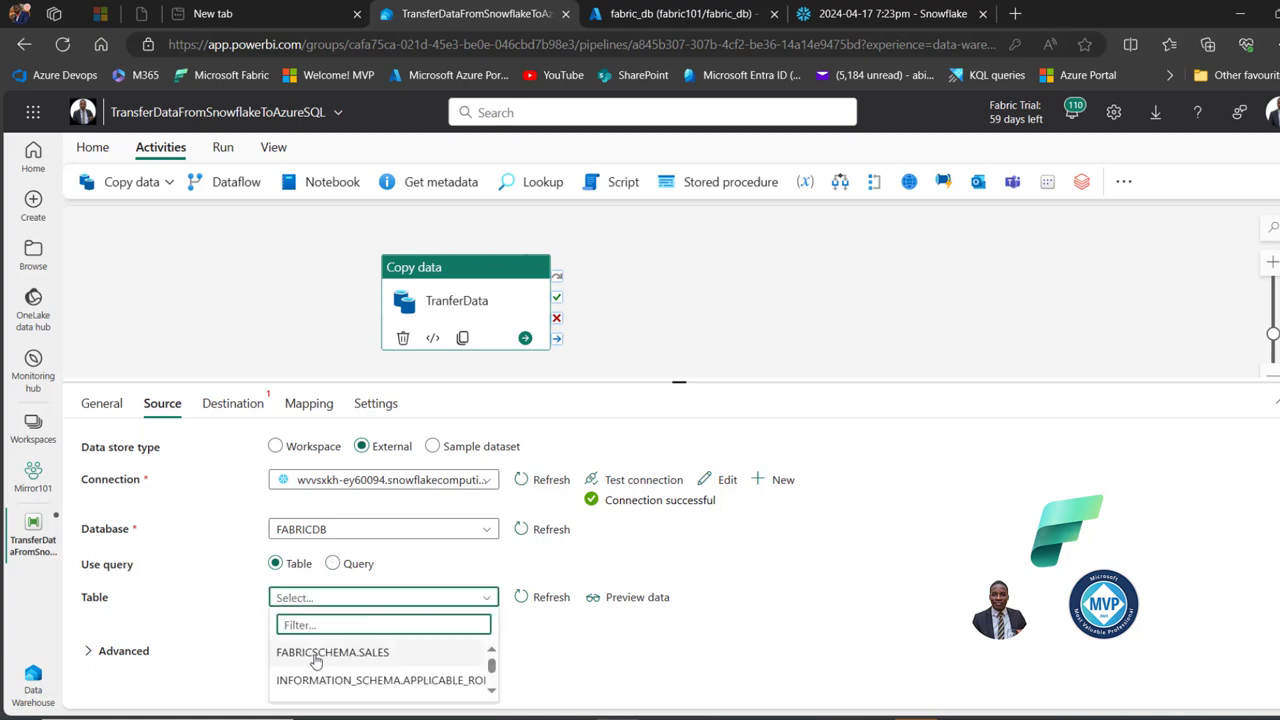
click(371, 654)
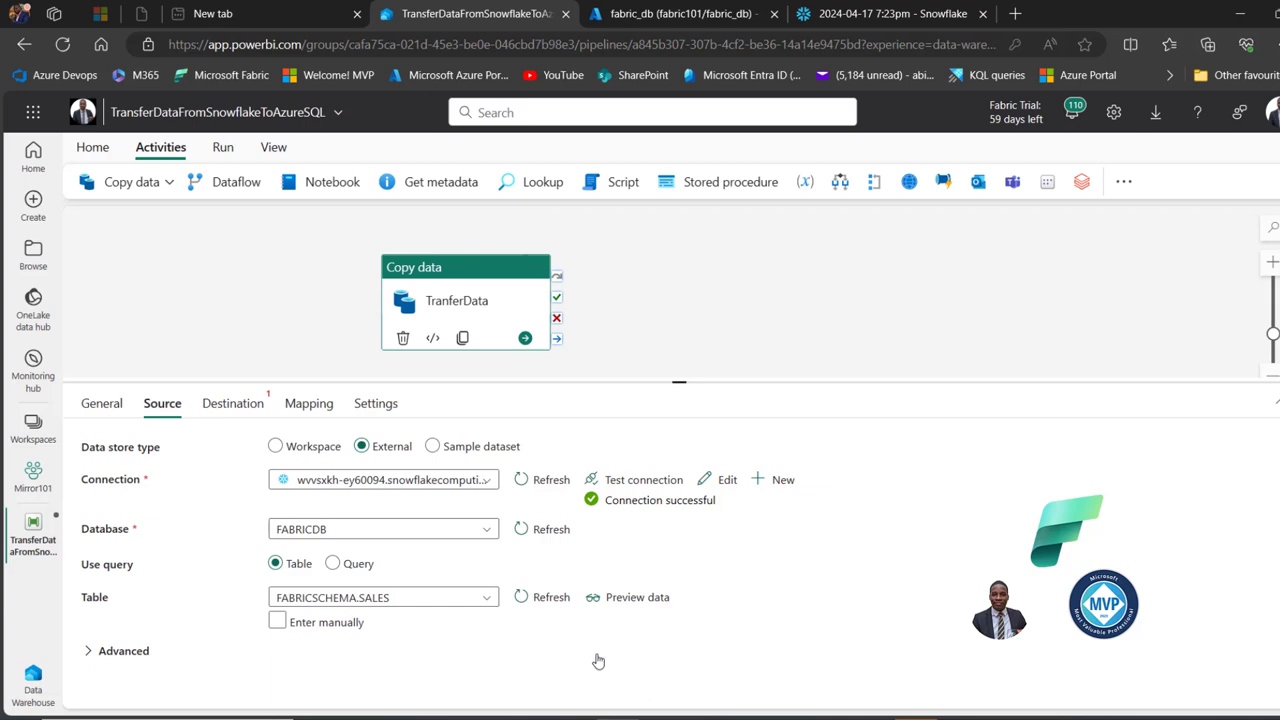
Preview the SALES table's sample rows, then close the preview.
click(646, 597)
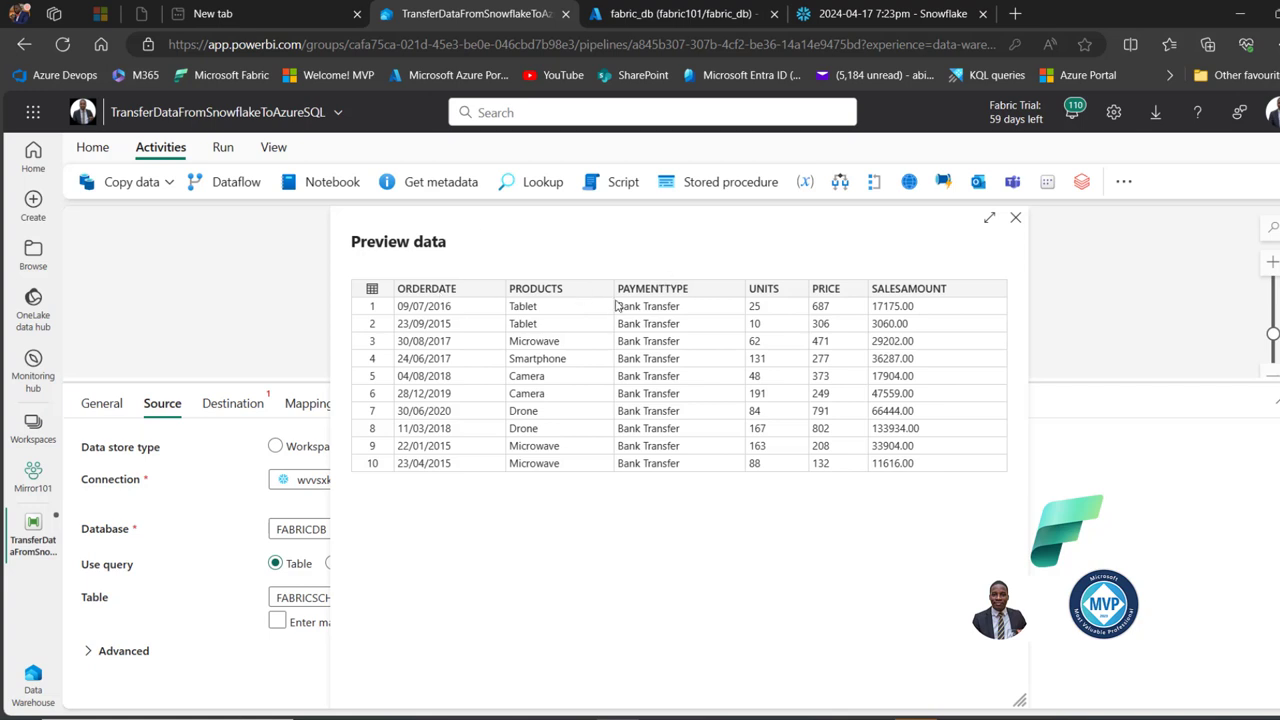
click(1015, 218)
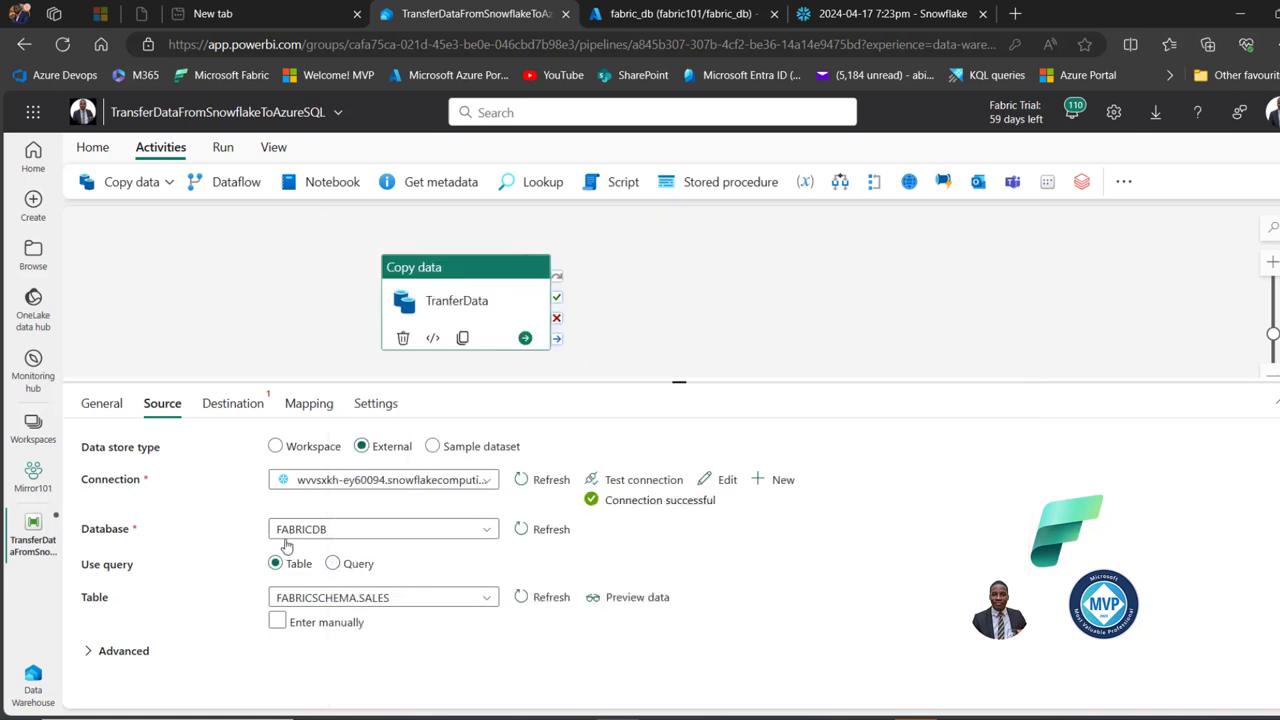
click(229, 406)
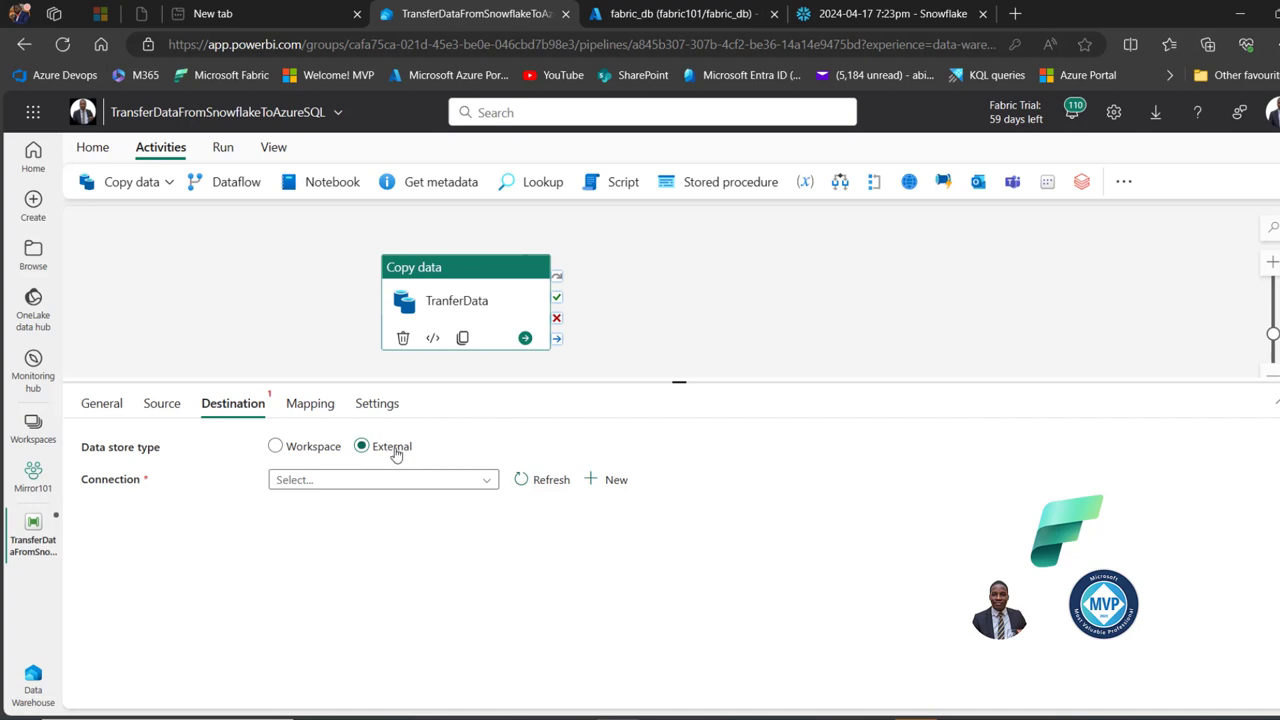
Connect the destination to fabric101 fabric_db as an Azure SQL Database and test it.
click(489, 484)
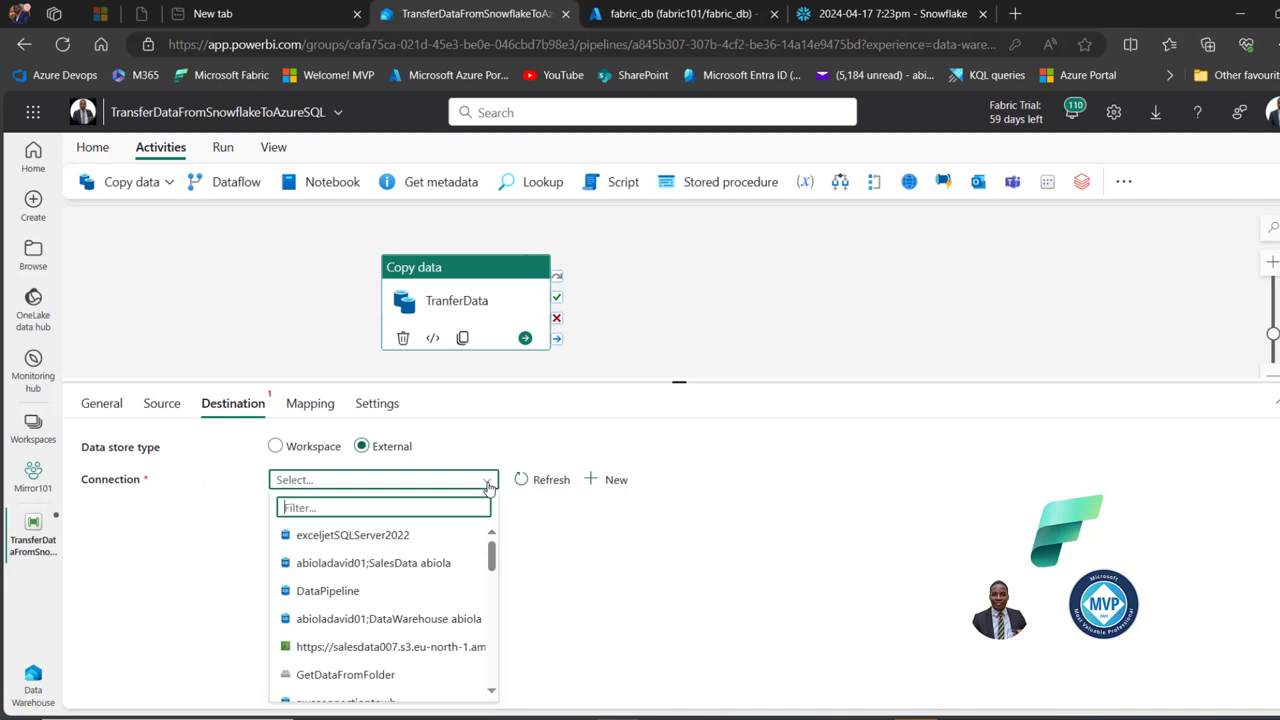
text(azur)
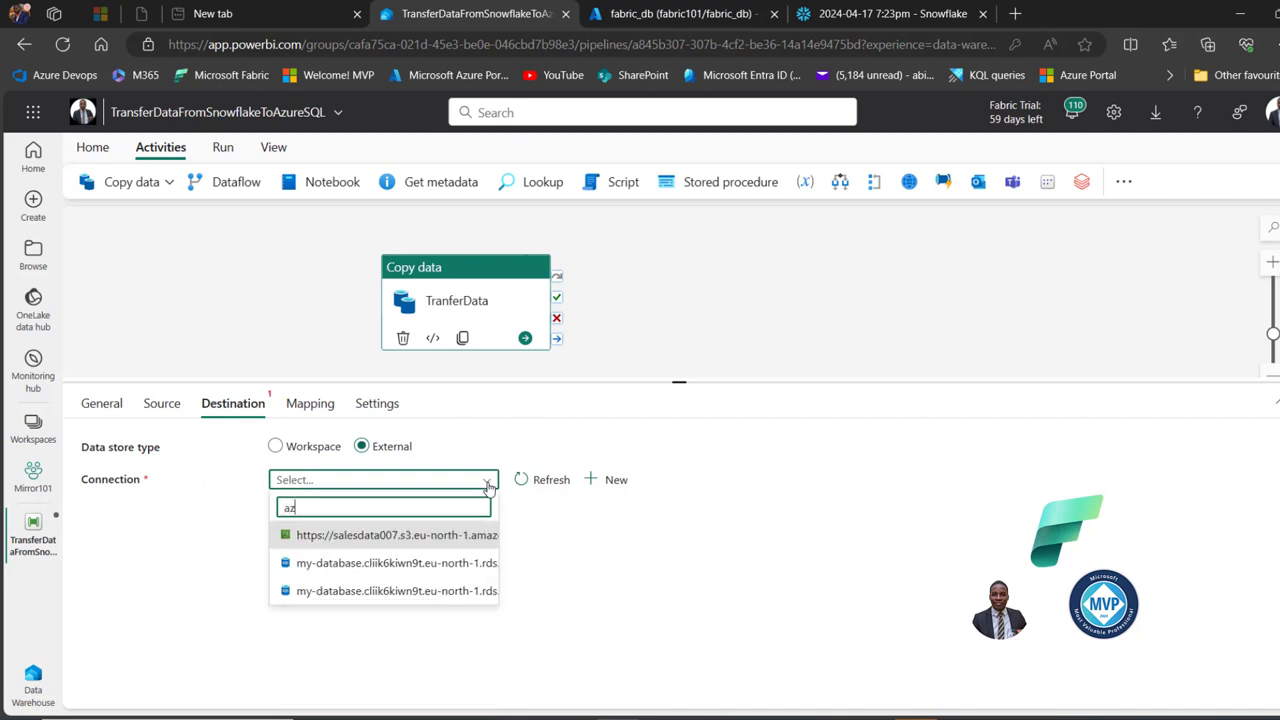
key(BackSpace)
key(BackSpace)
key(BackSpace)
click(487, 484)
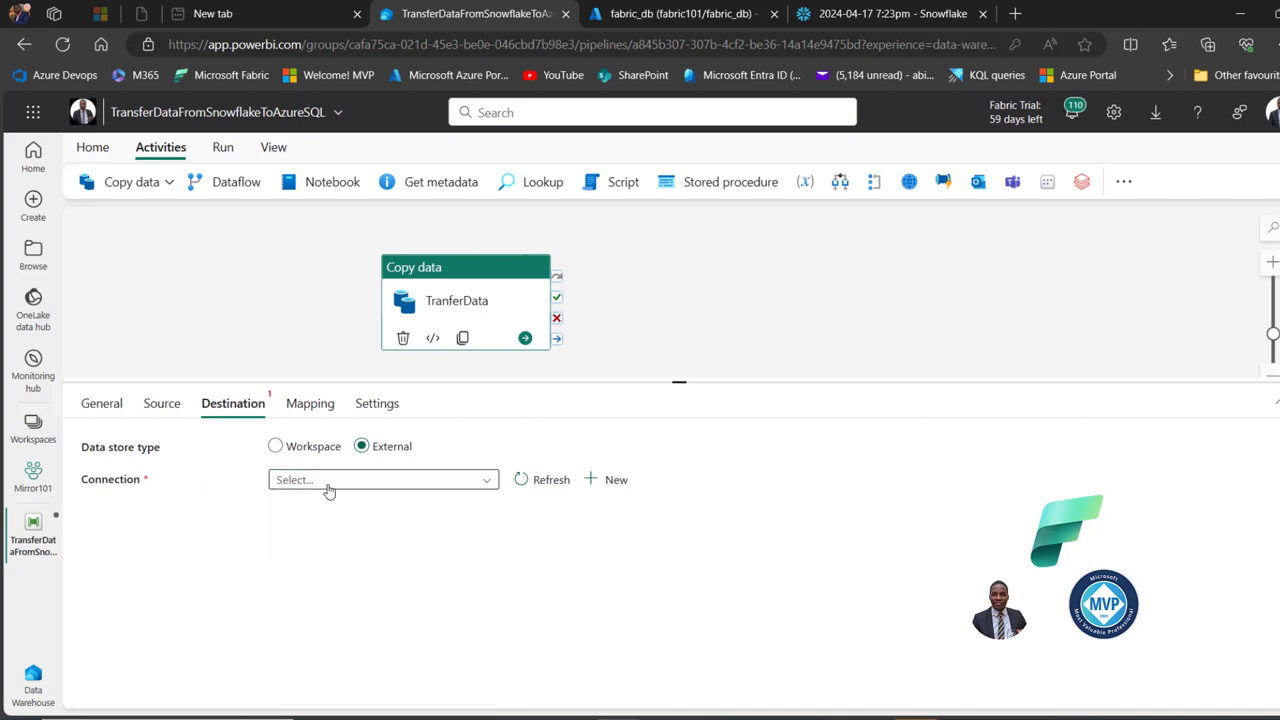
click(487, 484)
drag(491, 545, 491, 680)
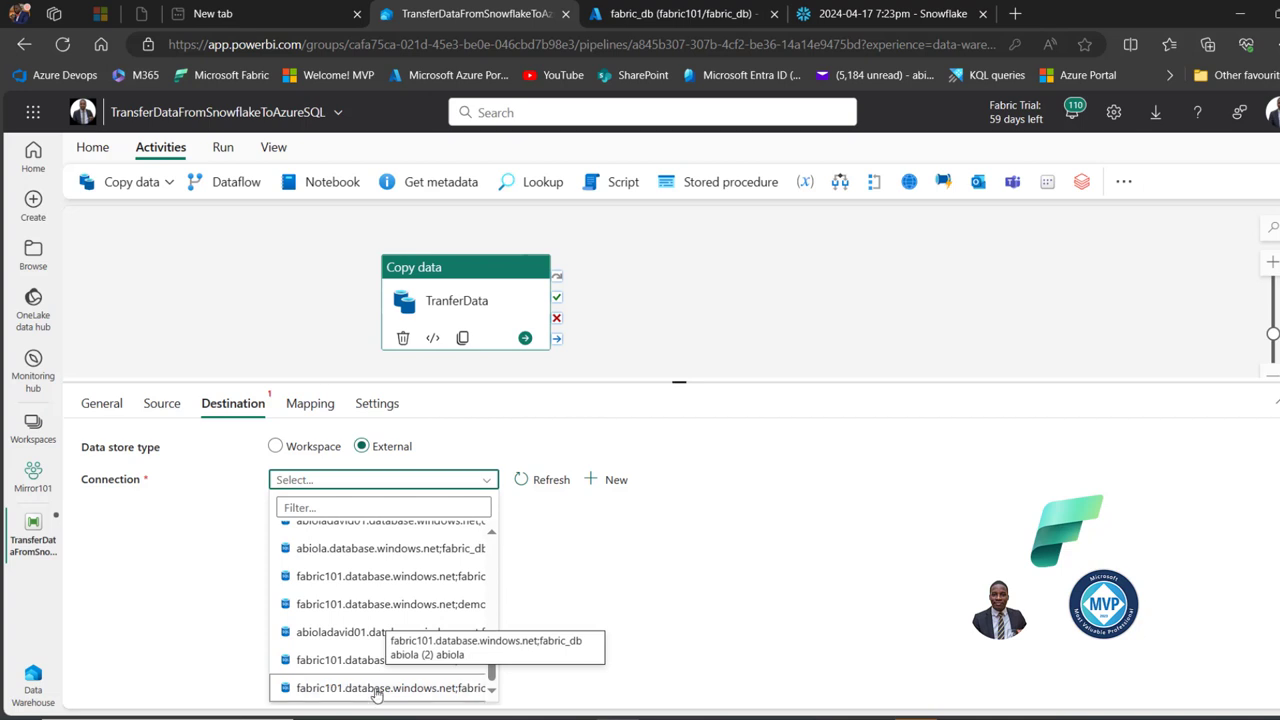
click(376, 690)
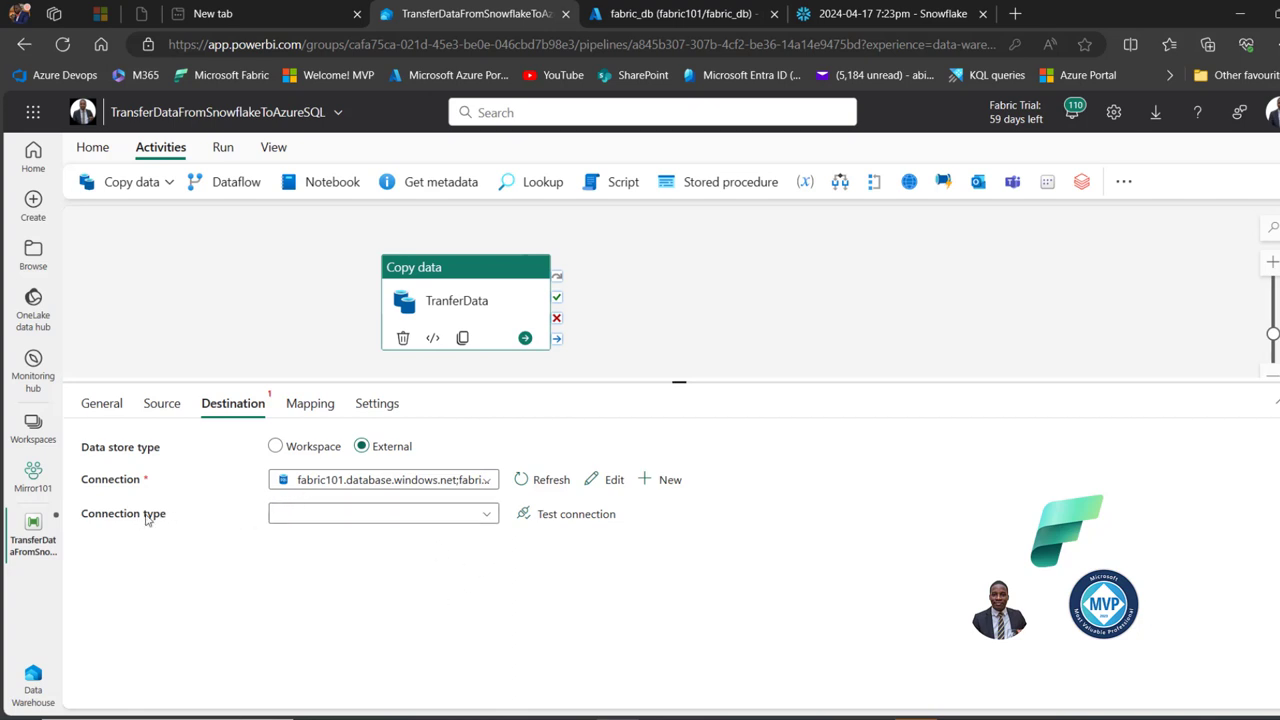
click(486, 515)
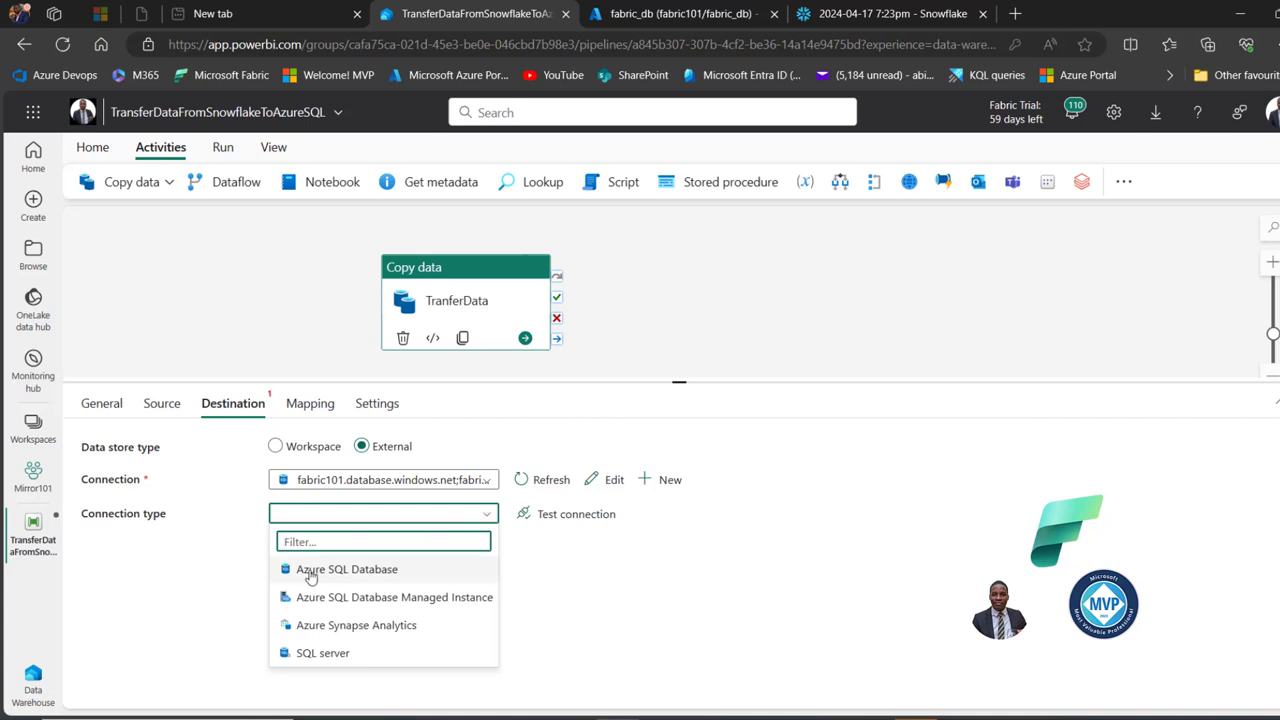
click(381, 571)
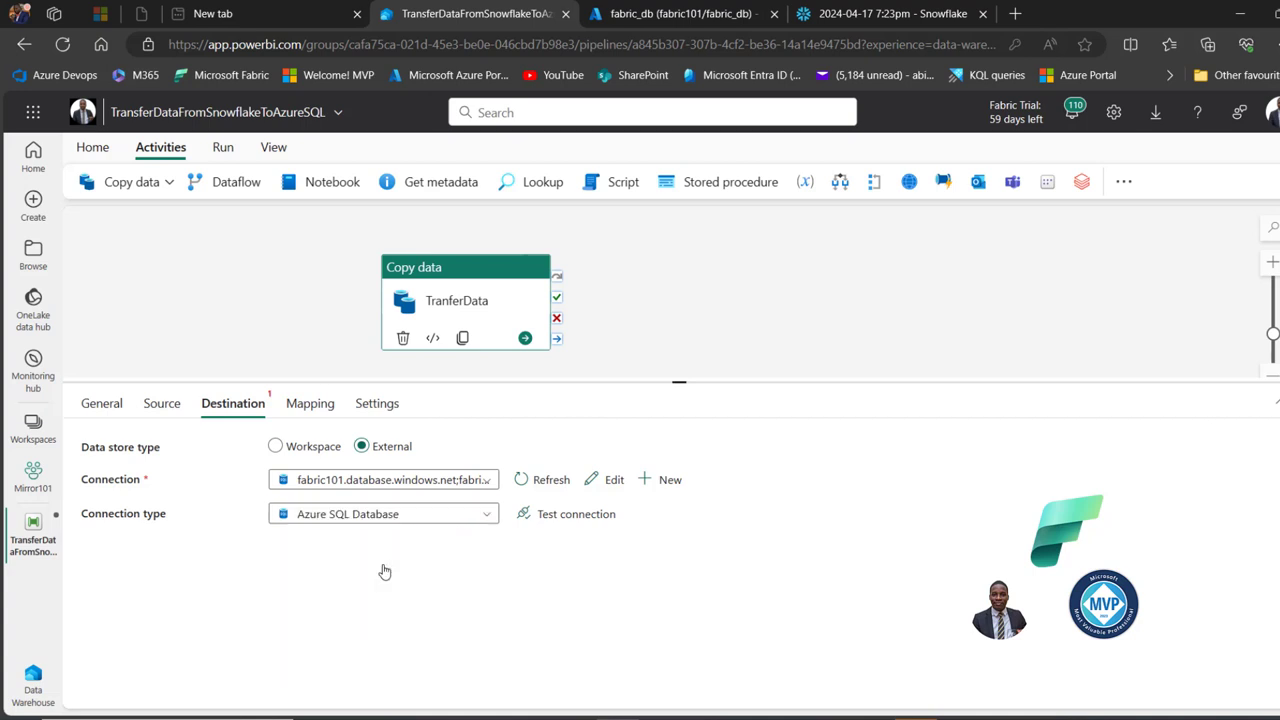
click(586, 518)
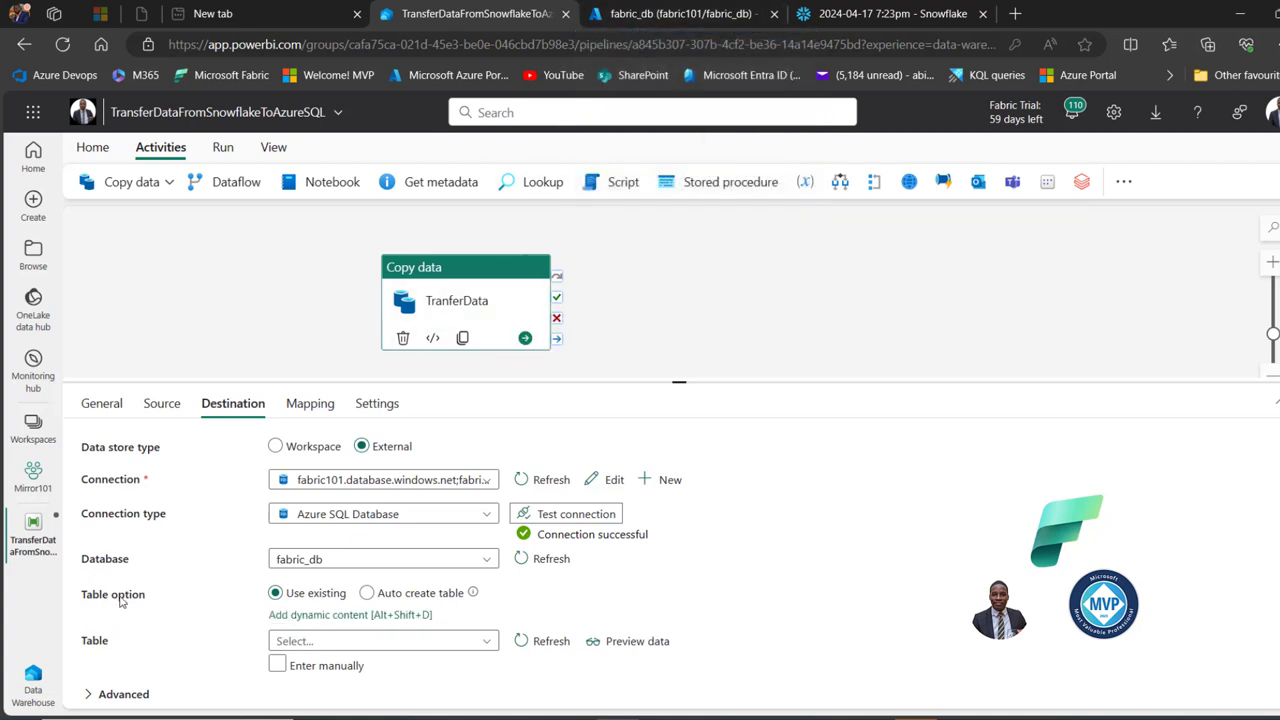
Set the destination to auto-create the table sales.transaction.
click(368, 594)
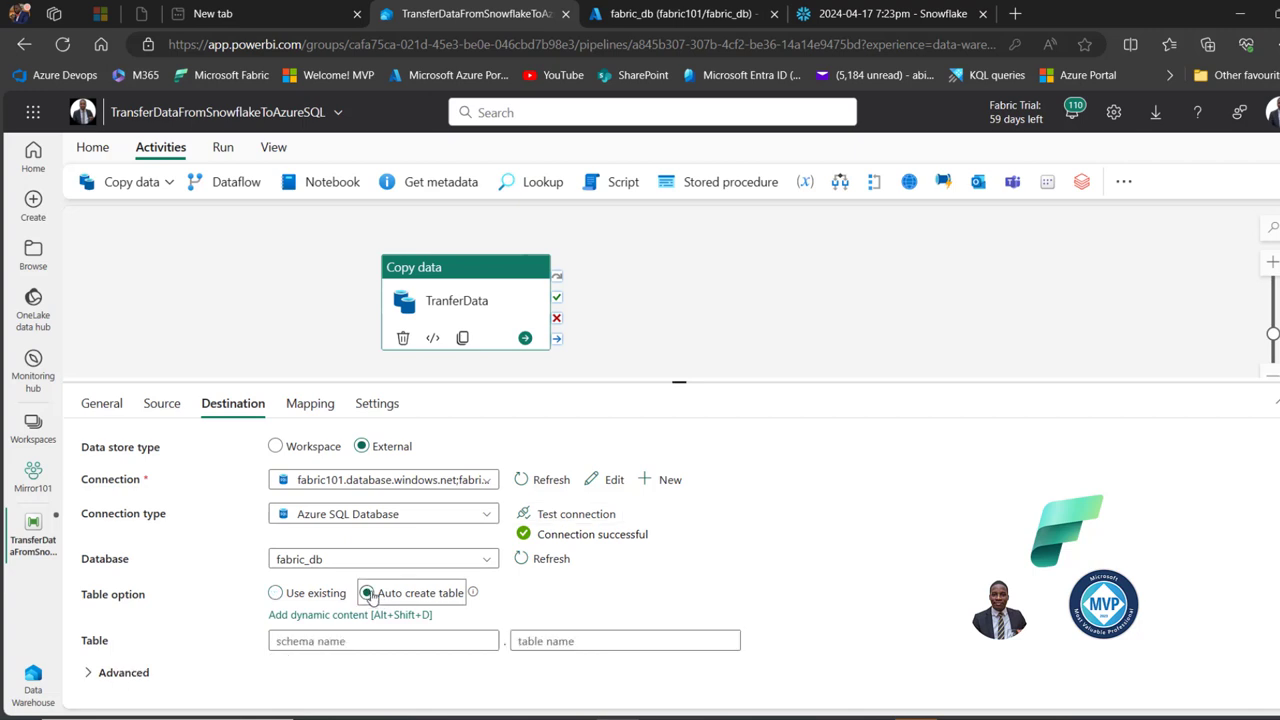
click(325, 628)
text(sales)
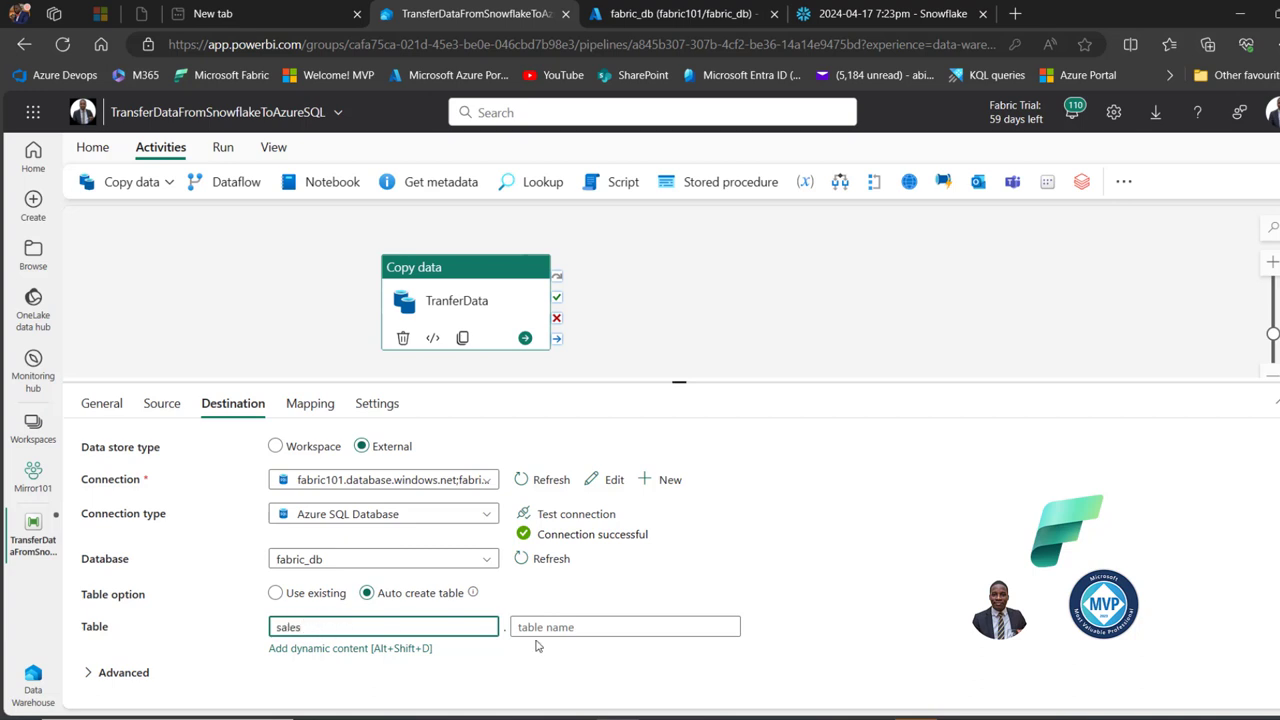
click(577, 627)
text(transaction)
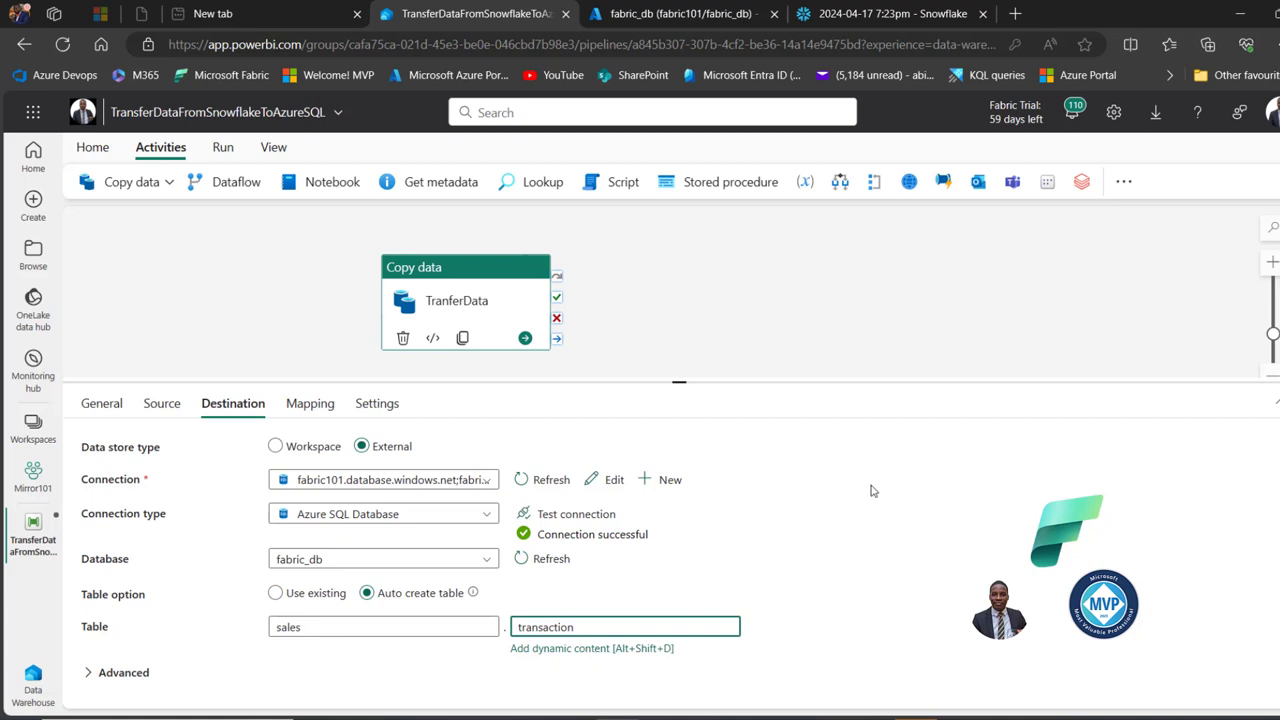
Review the copy's column mapping, then view its throughput, parallelism and staging settings.
click(314, 407)
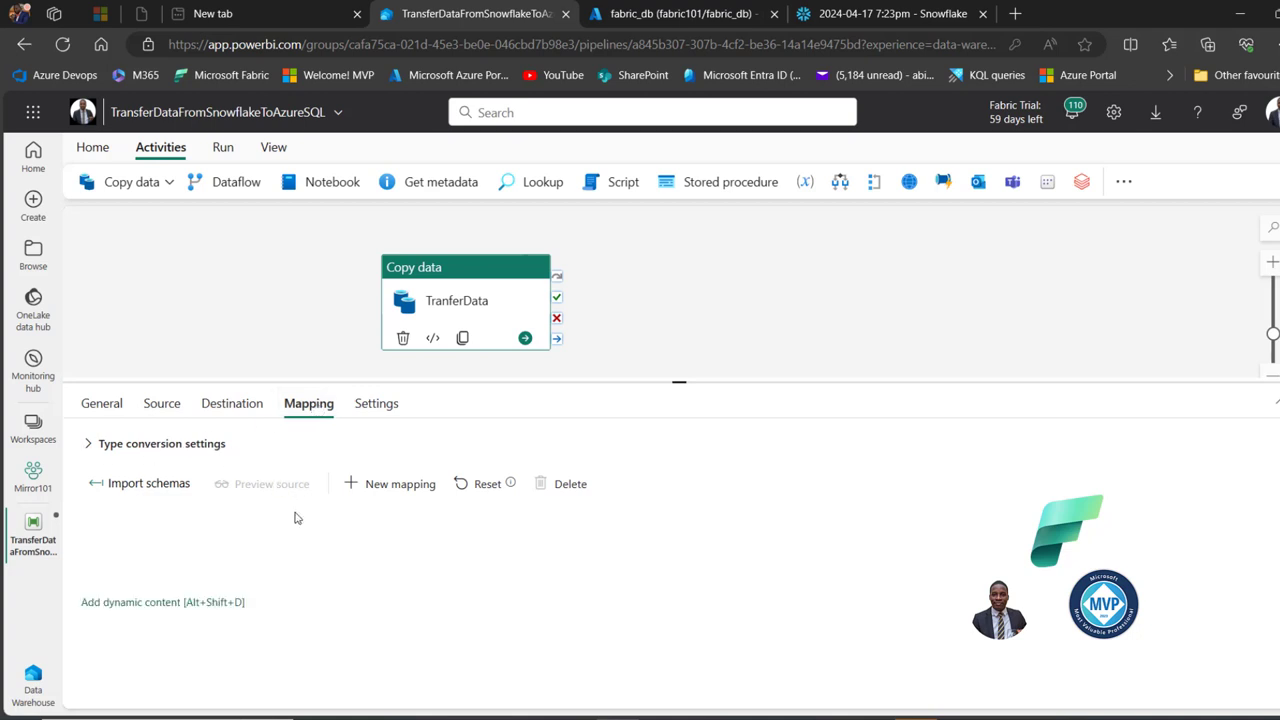
click(371, 410)
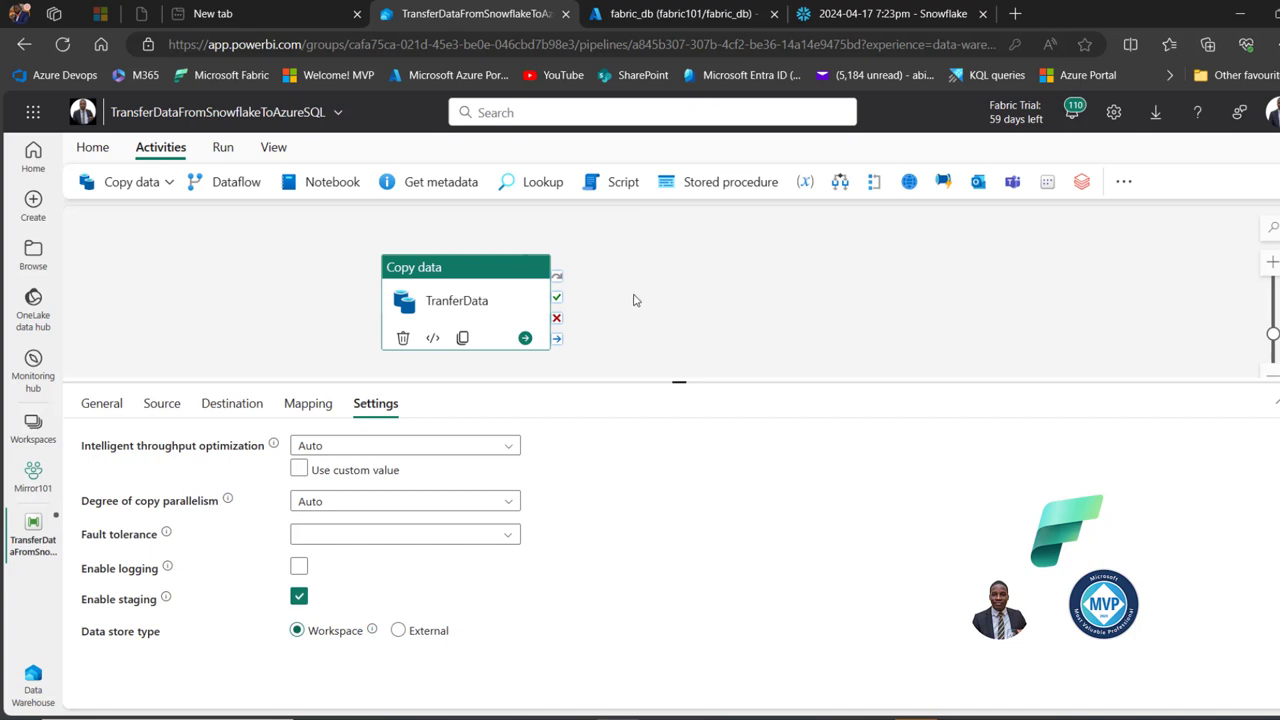
Add an Office 365 Outlook activity that runs on the copy's success.
click(978, 181)
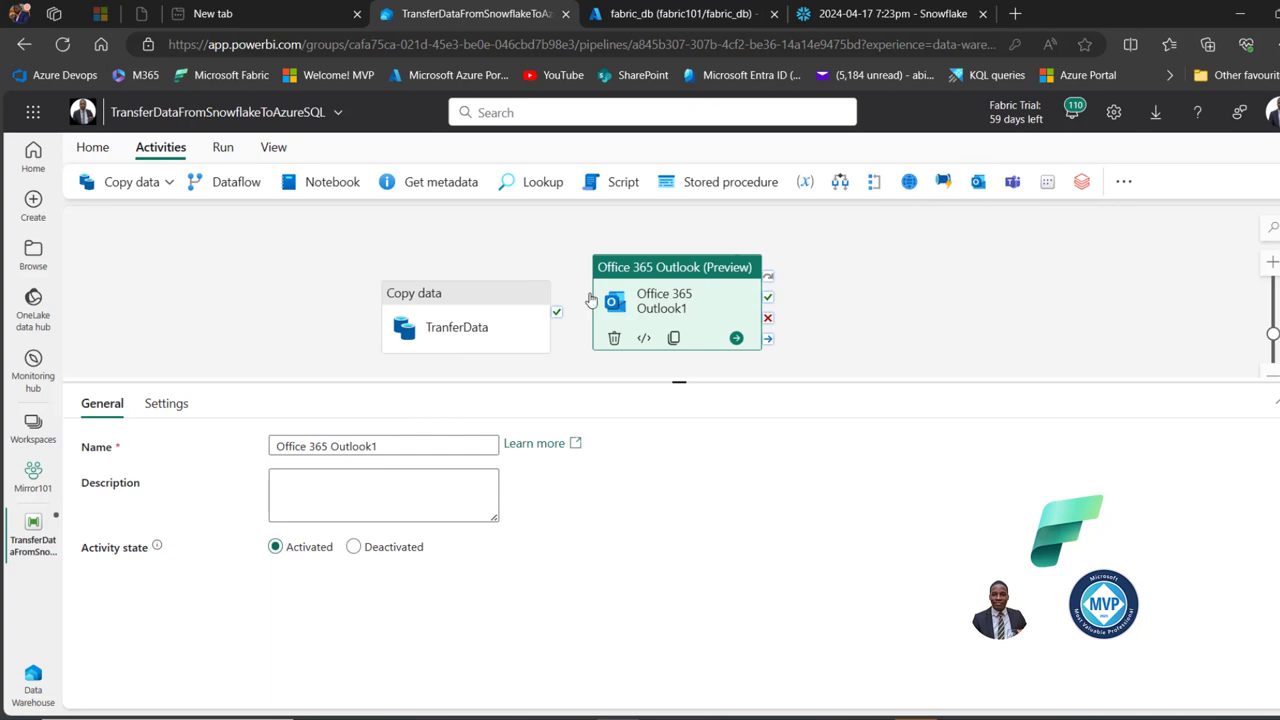
drag(480, 294, 320, 246)
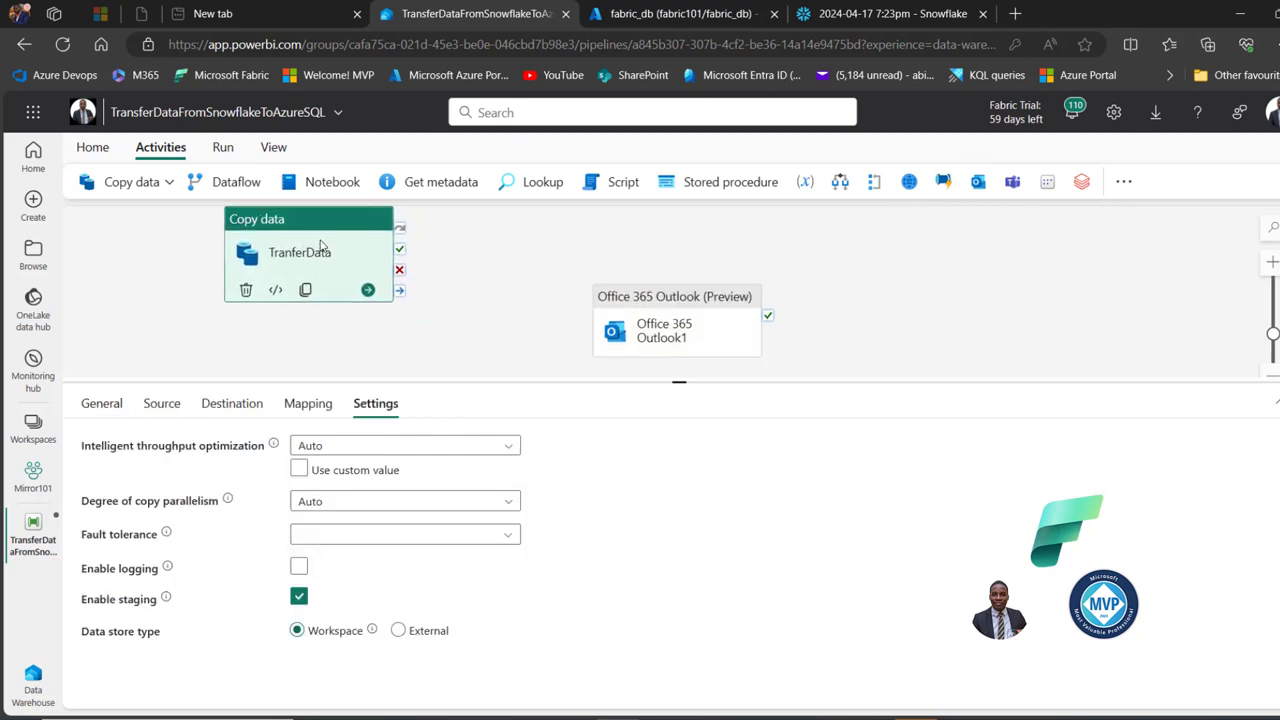
drag(399, 252, 636, 330)
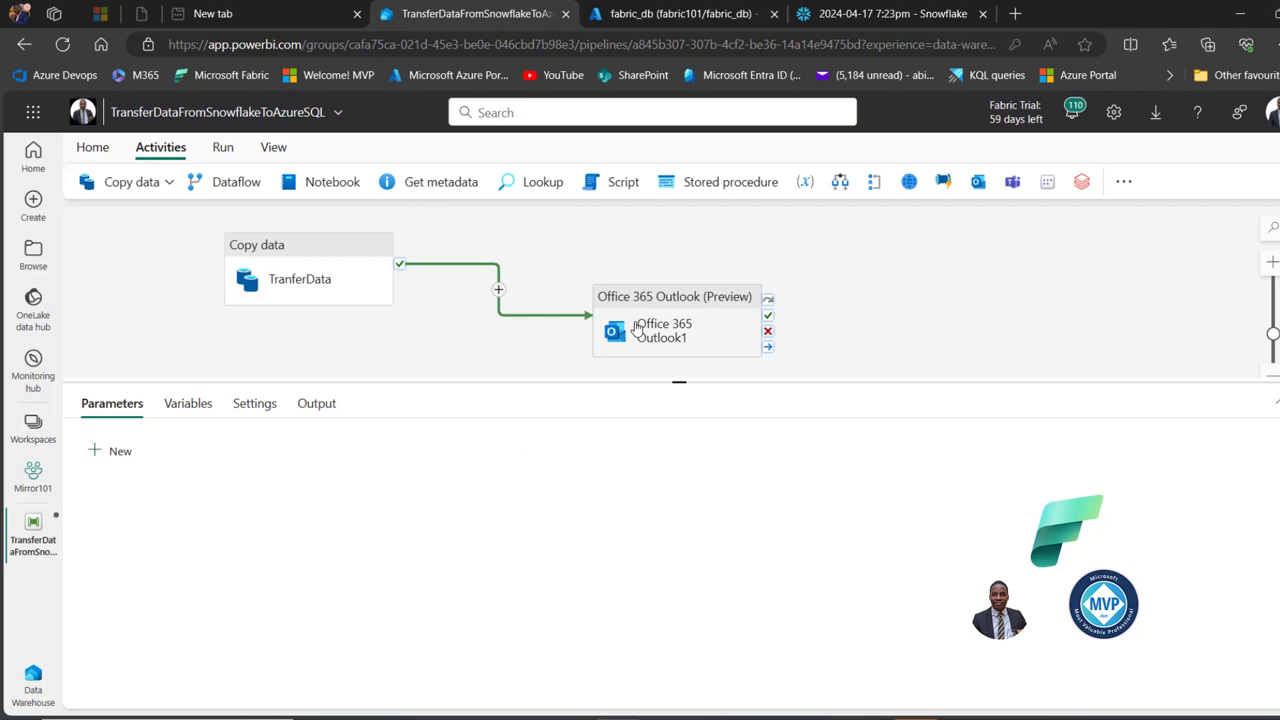
Rename the Outlook activity to Notification and show its settings.
click(666, 297)
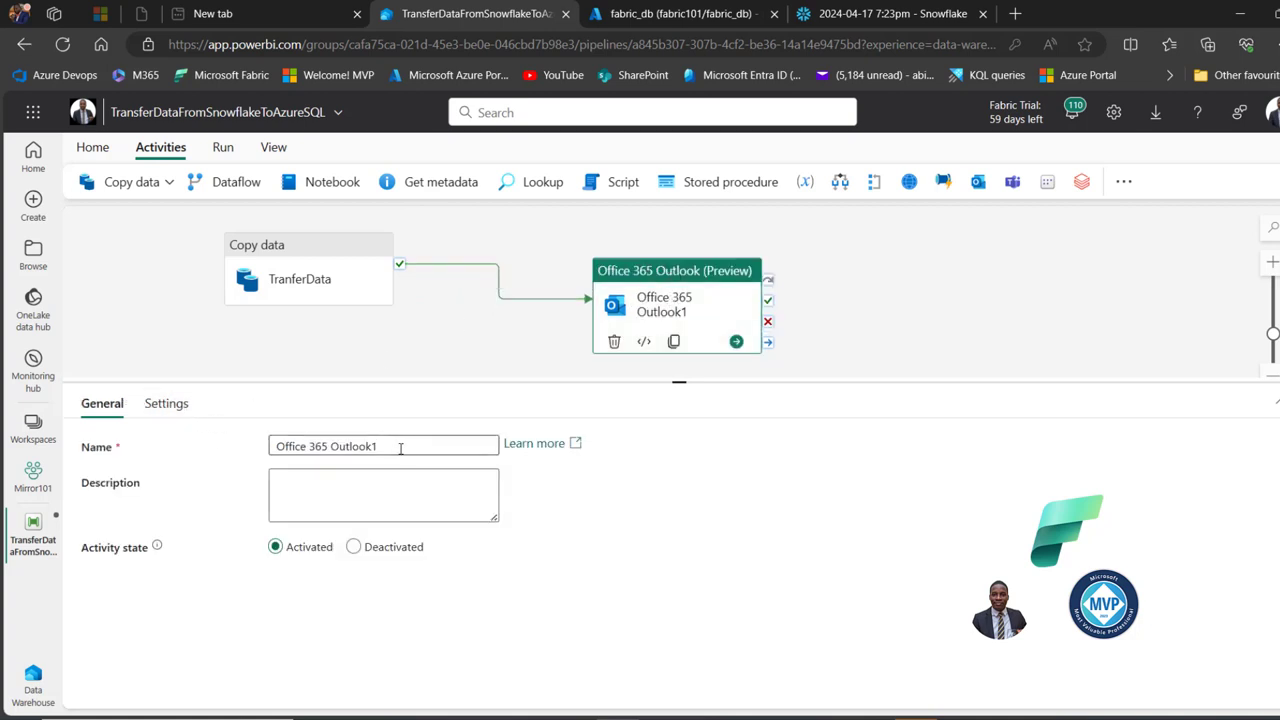
drag(401, 442, 153, 445)
text(Notification)
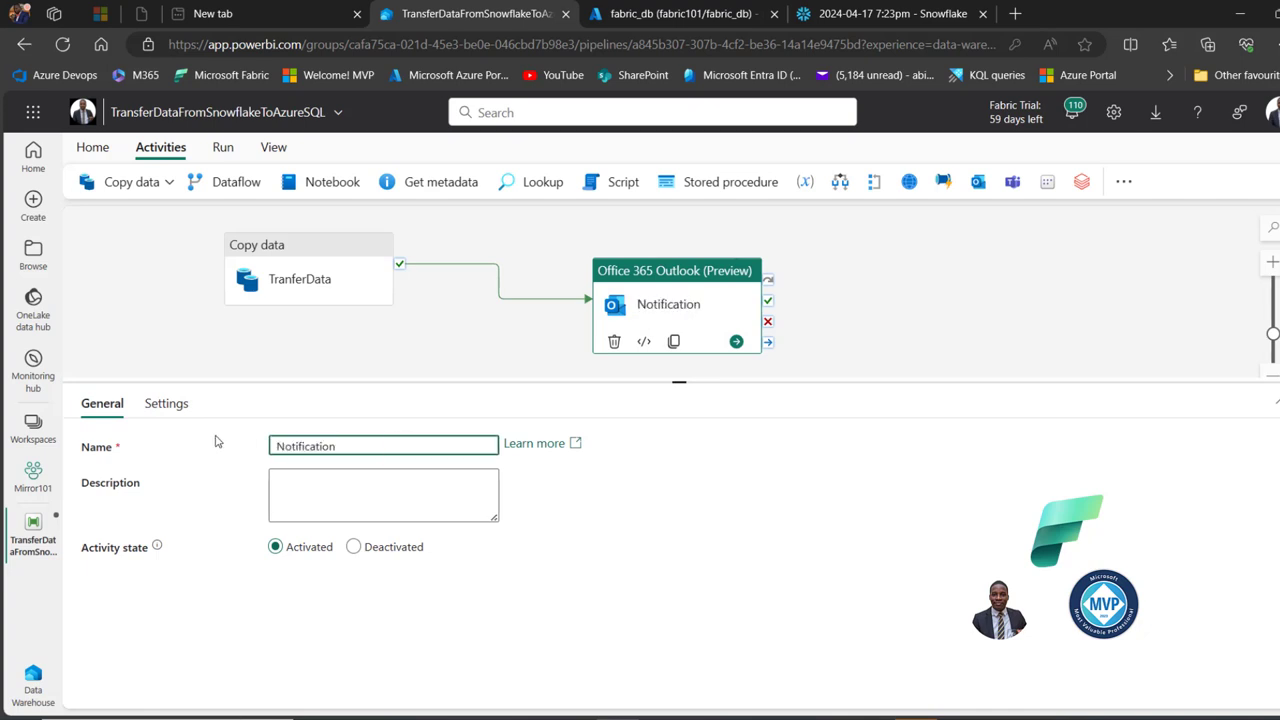
click(158, 406)
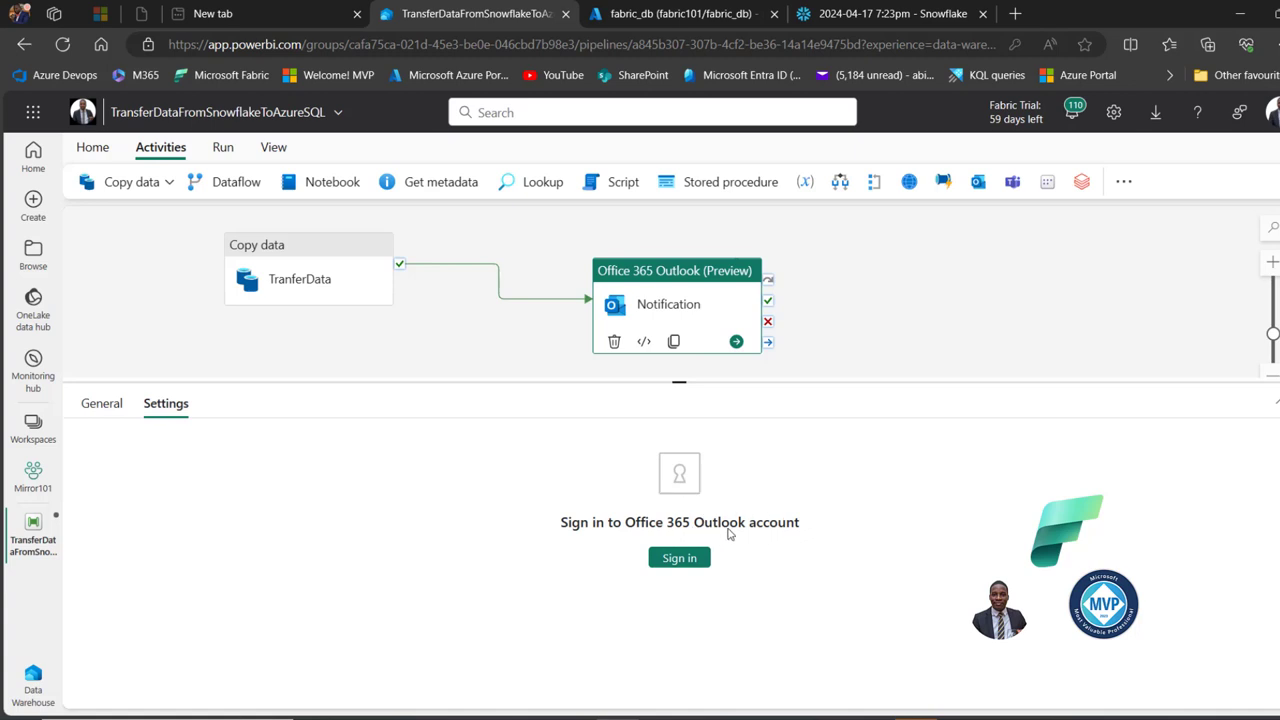
Sign in to Outlook and paste the recipient's e-mail address into the notification's To field.
click(679, 558)
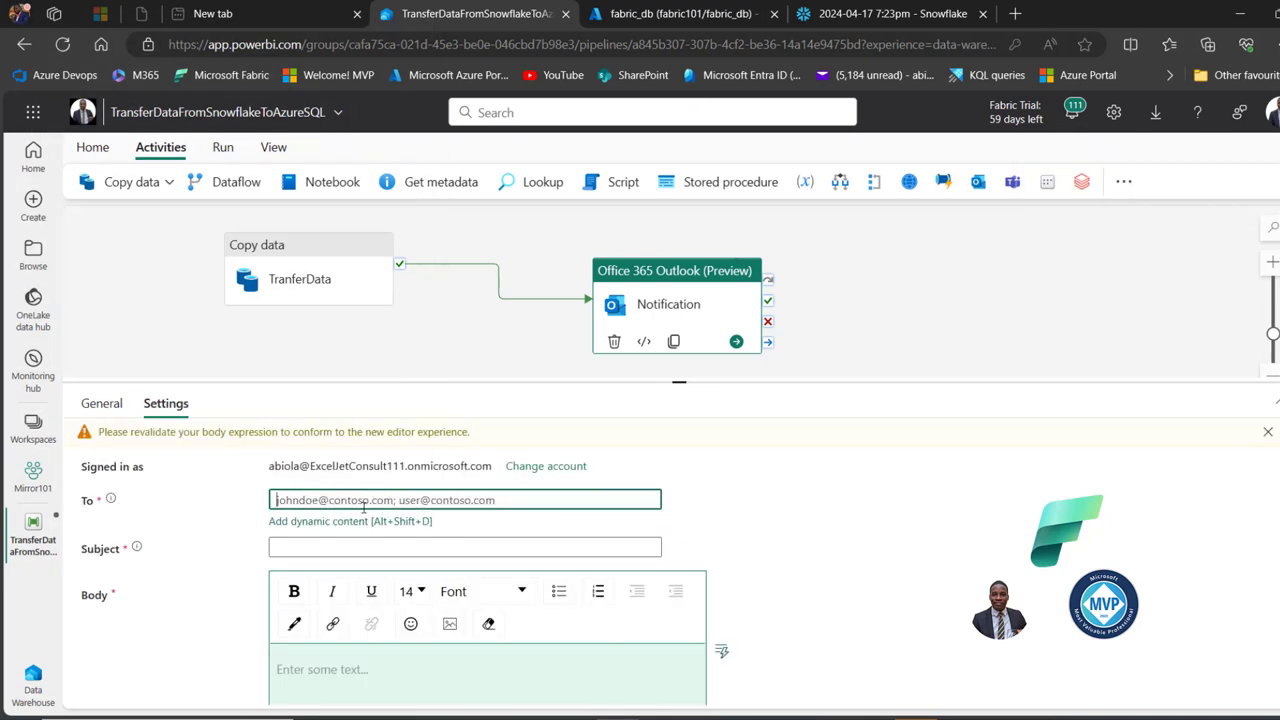
key(ctrl+v)
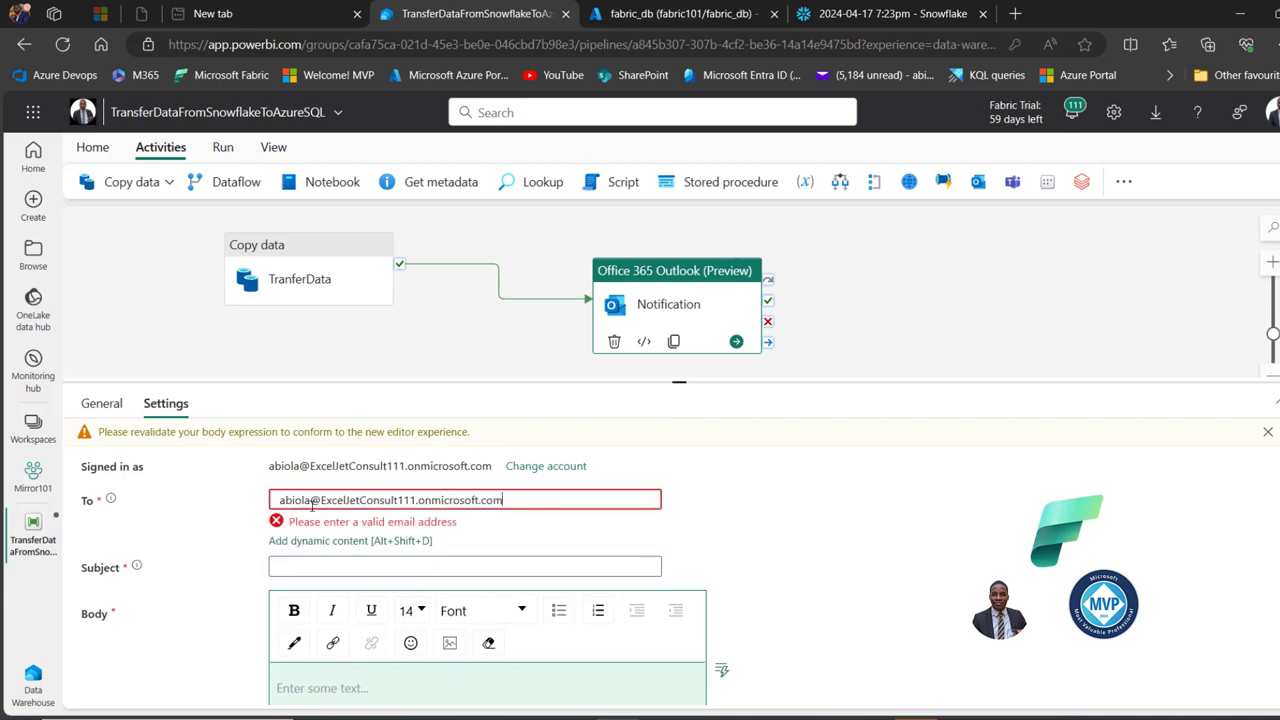
click(89, 507)
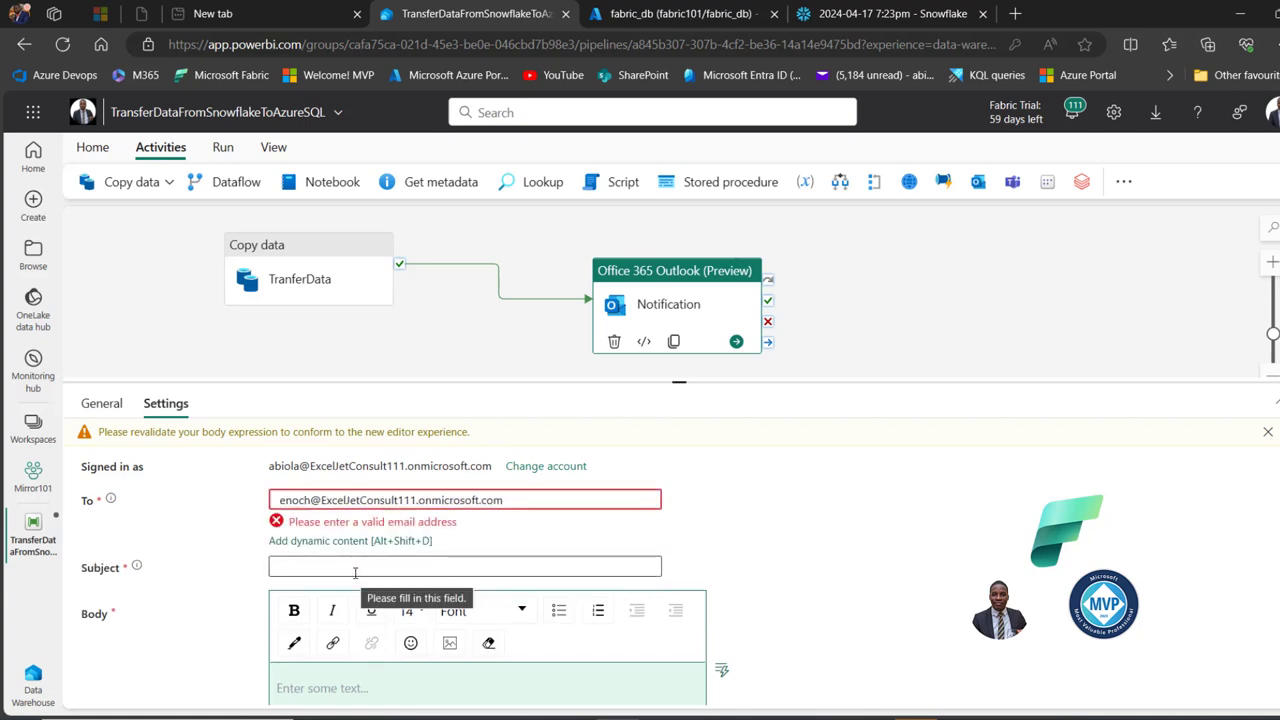
Give the email the subject 'Test' and a body of 'hi' followed by the Pipeline ID.
click(352, 566)
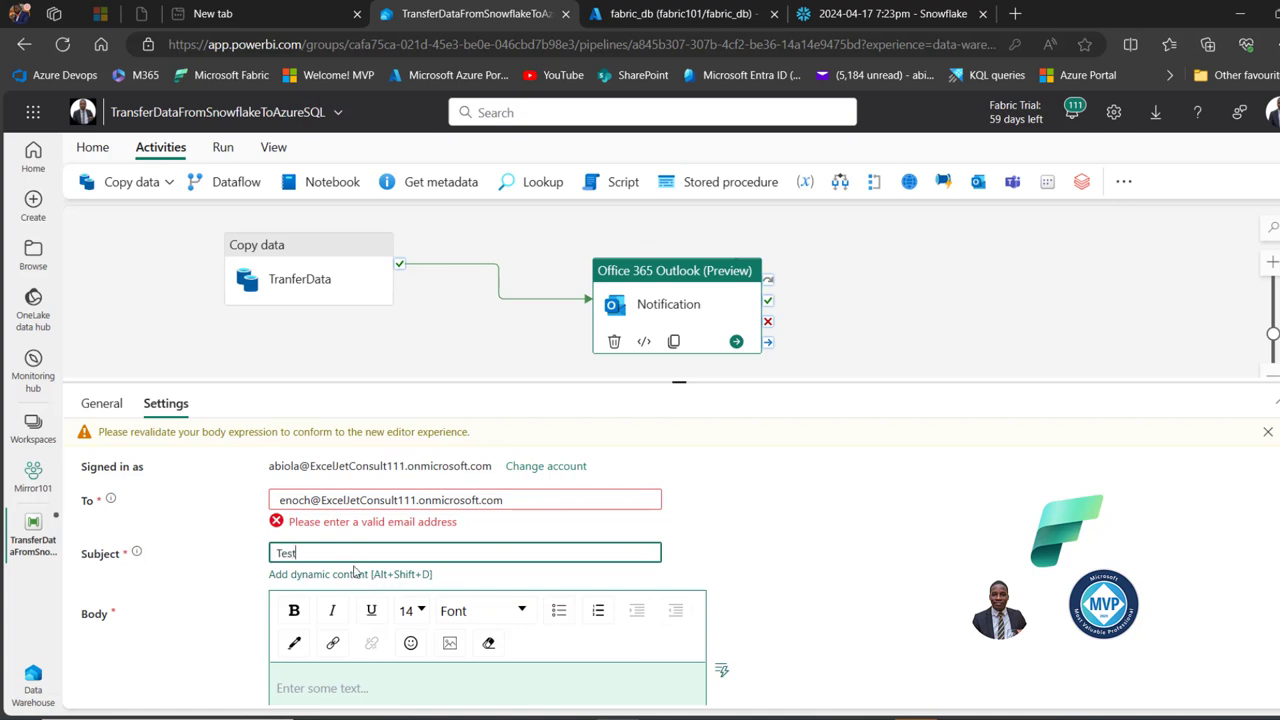
click(355, 681)
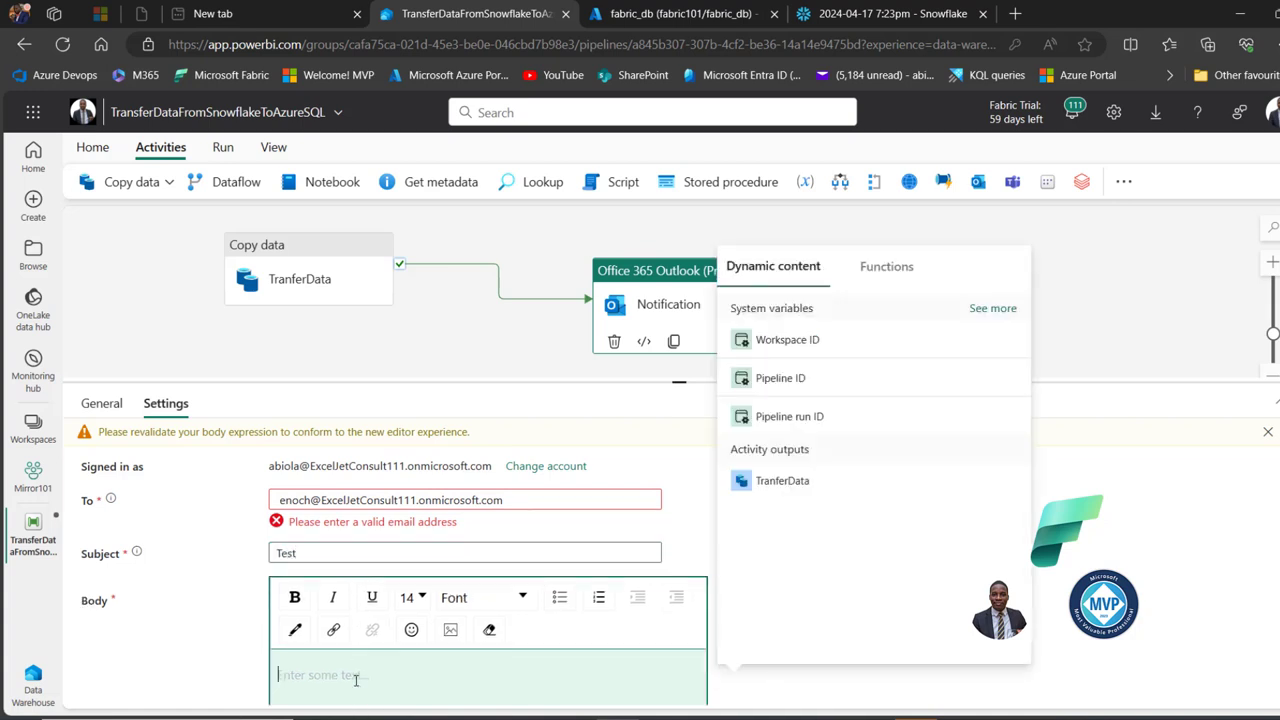
text(hi,)
click(778, 379)
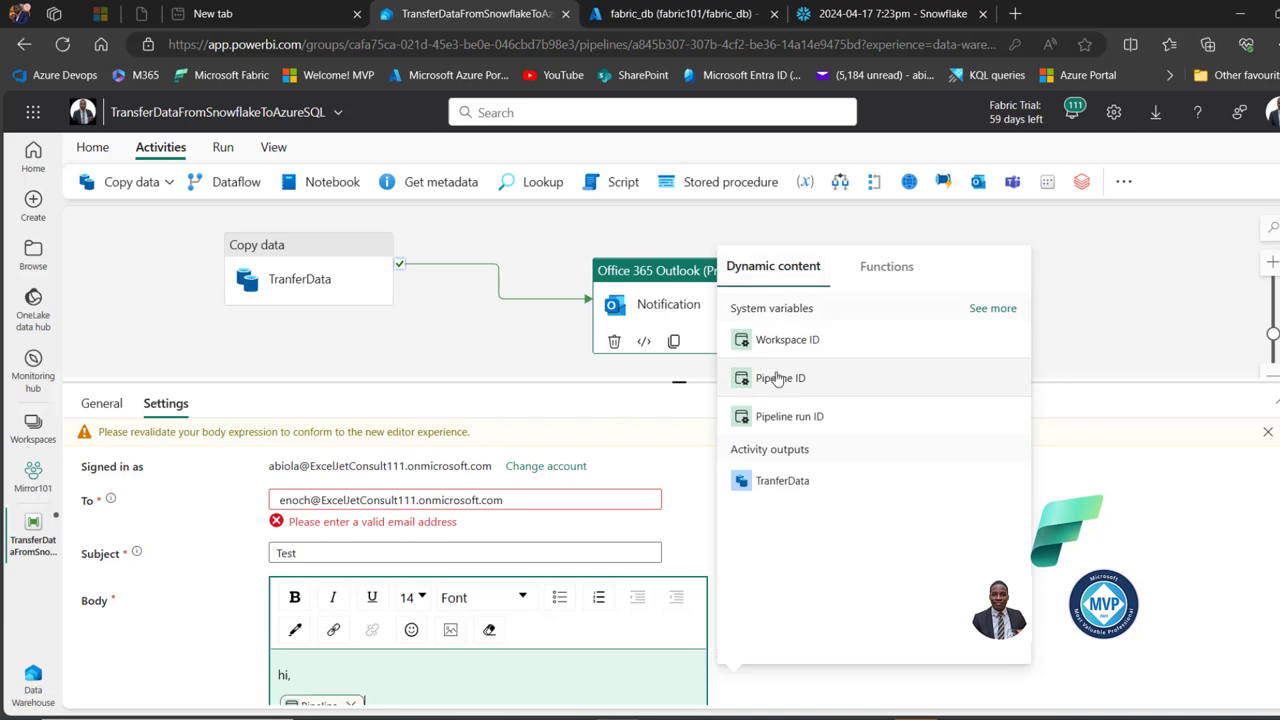
click(358, 256)
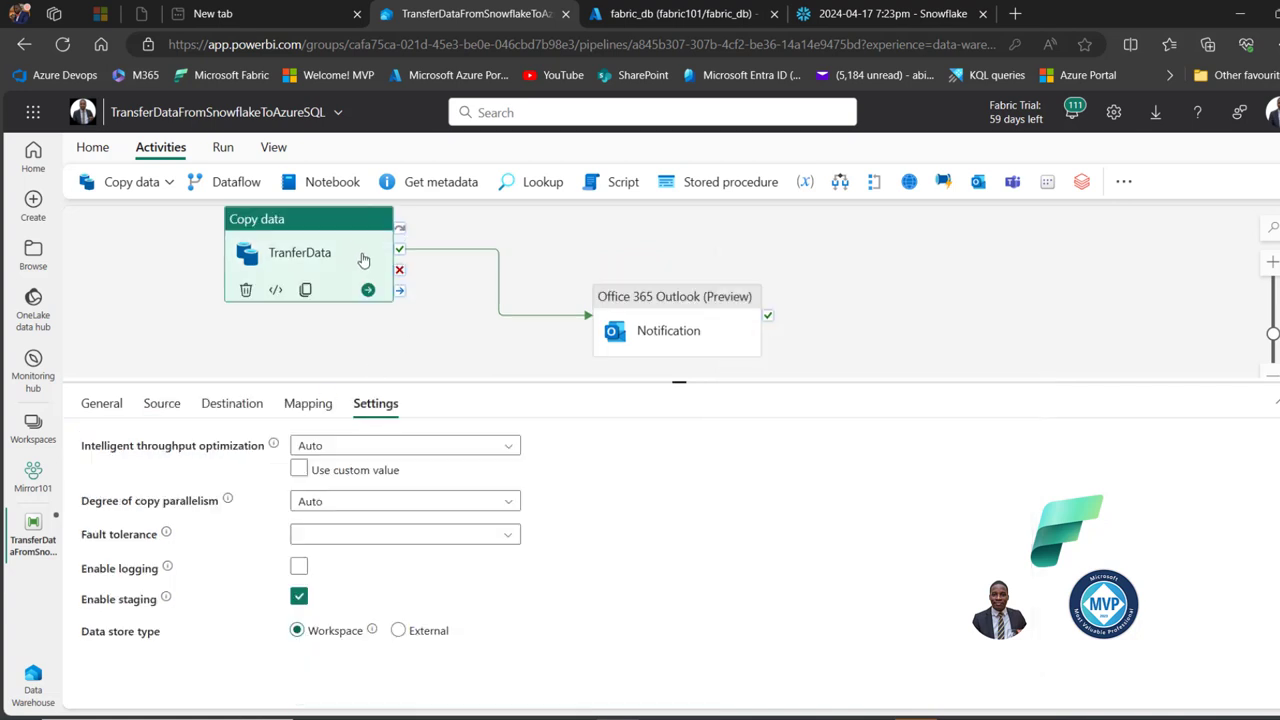
Review the Snowflake source and sales.transaction destination, then validate the pipeline with no errors.
click(163, 416)
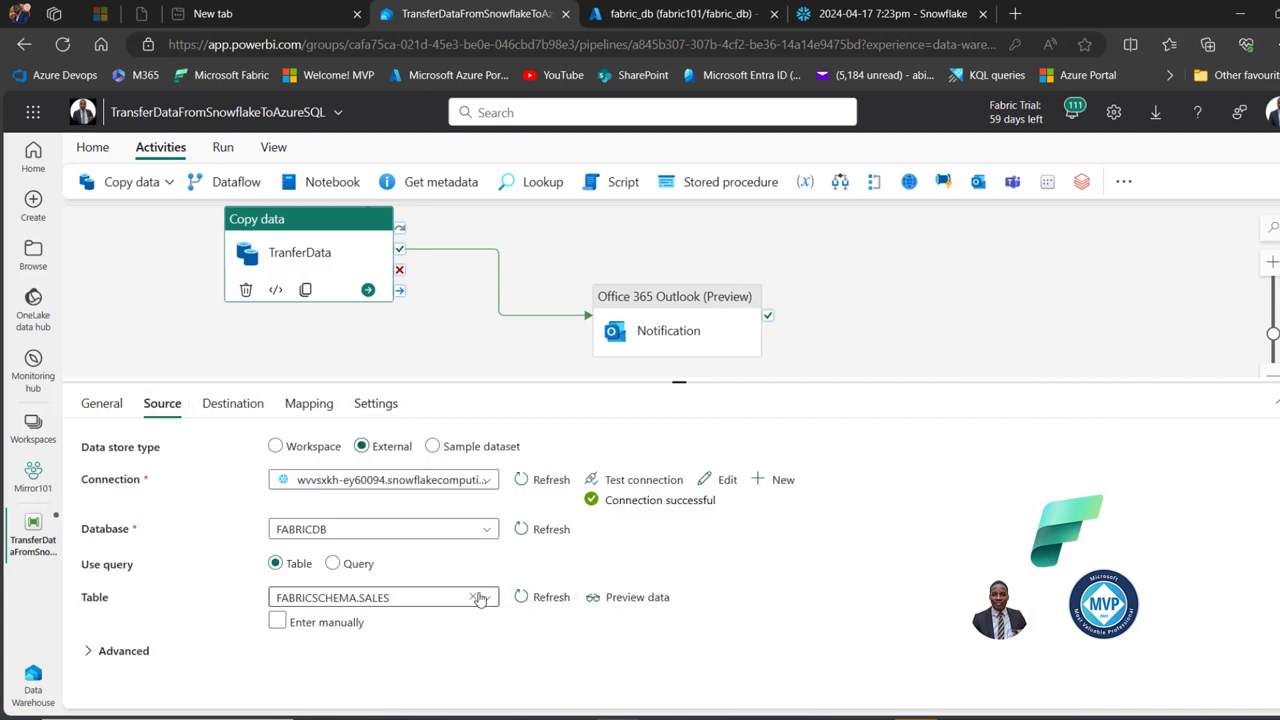
click(229, 408)
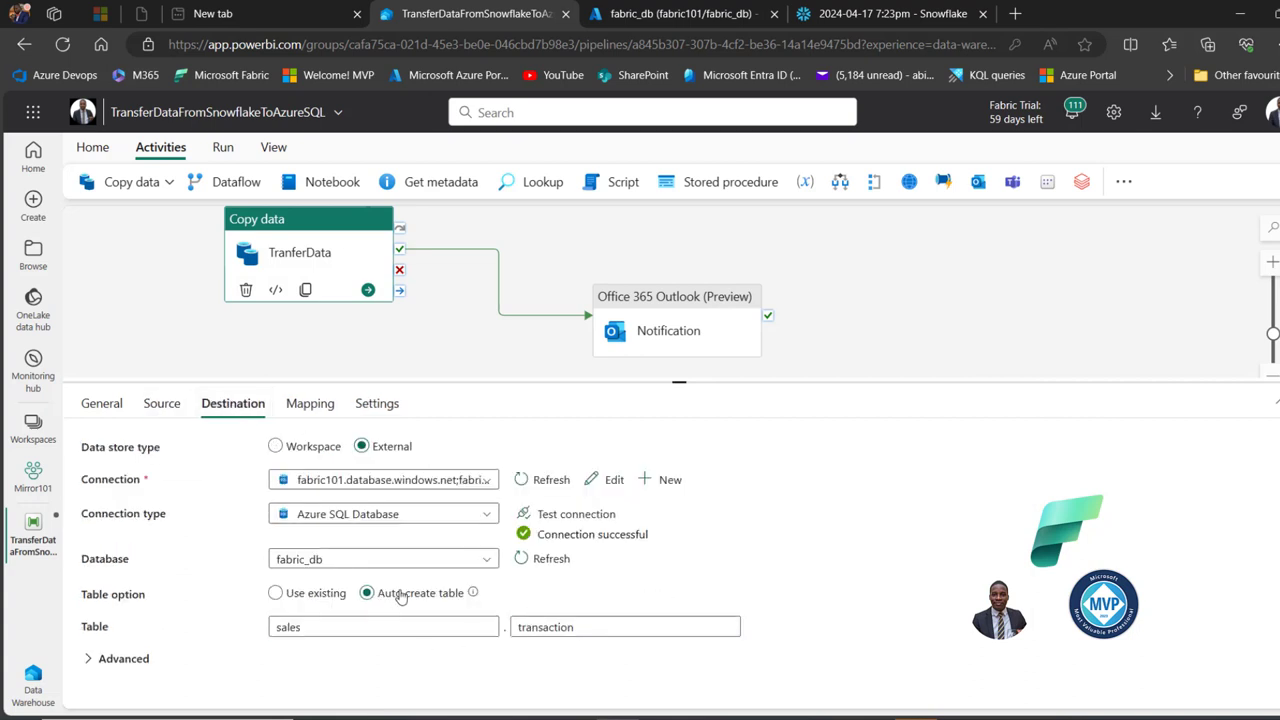
click(90, 150)
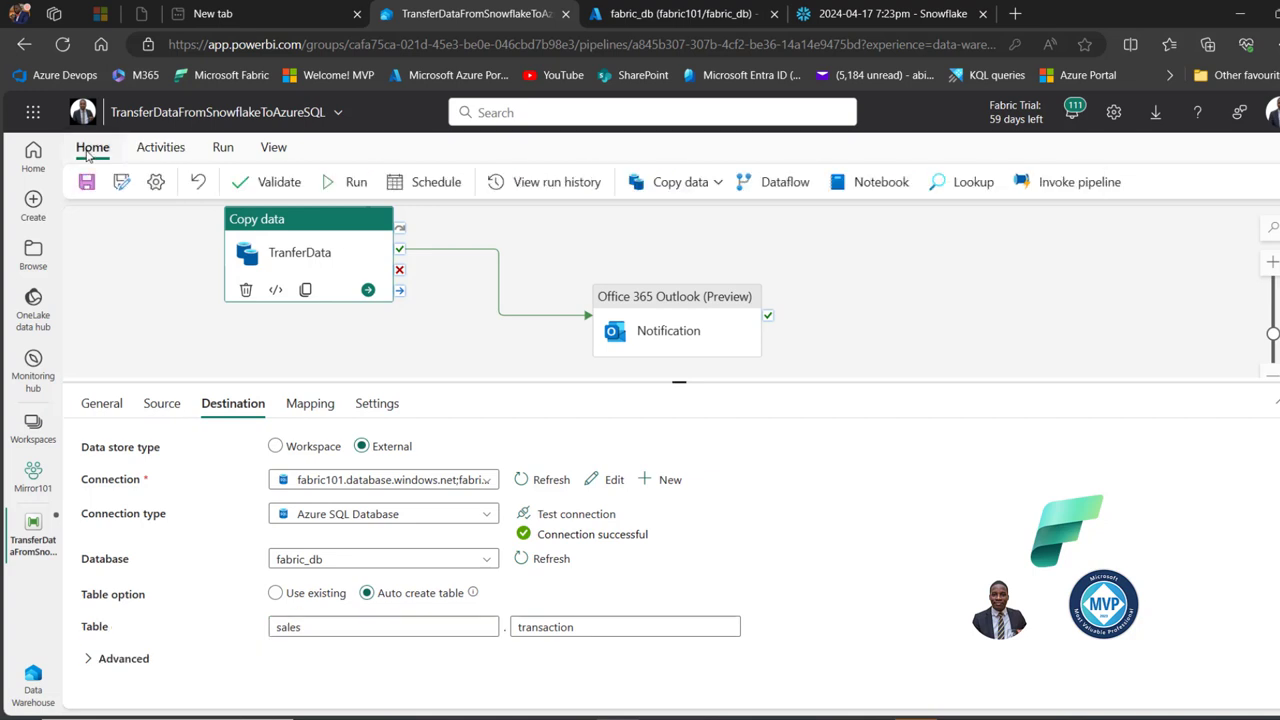
click(288, 183)
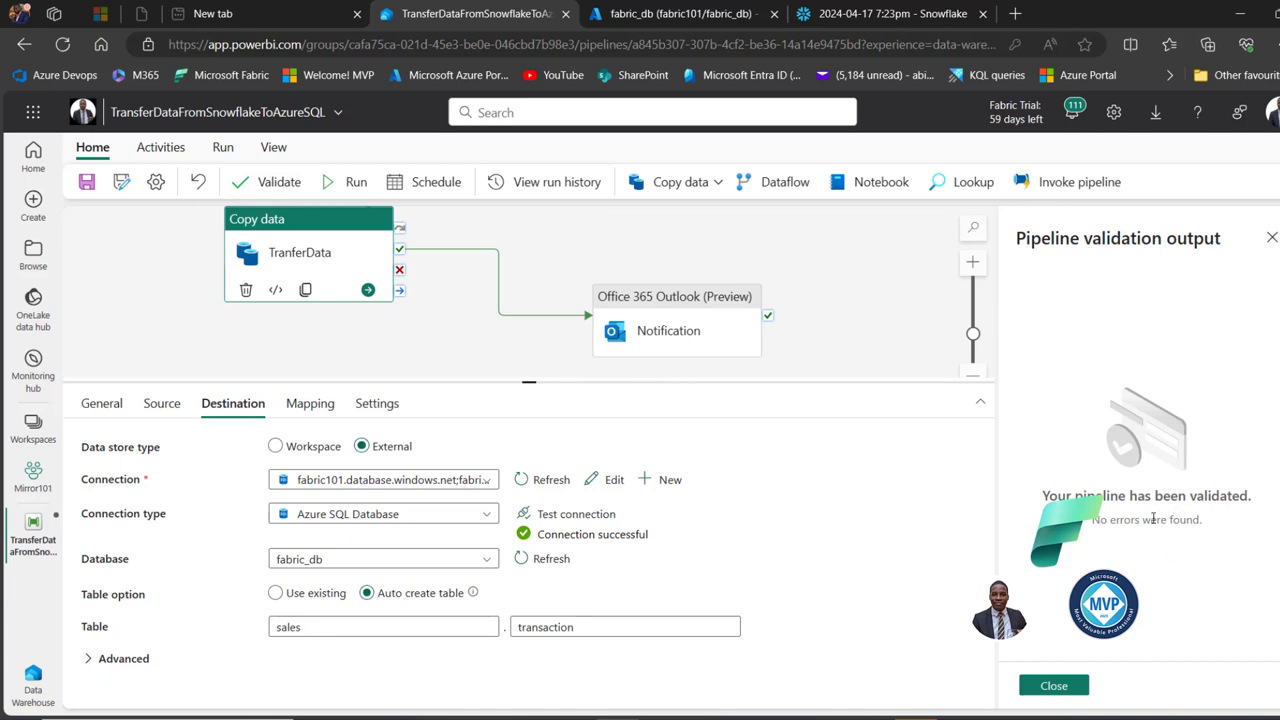
click(1054, 686)
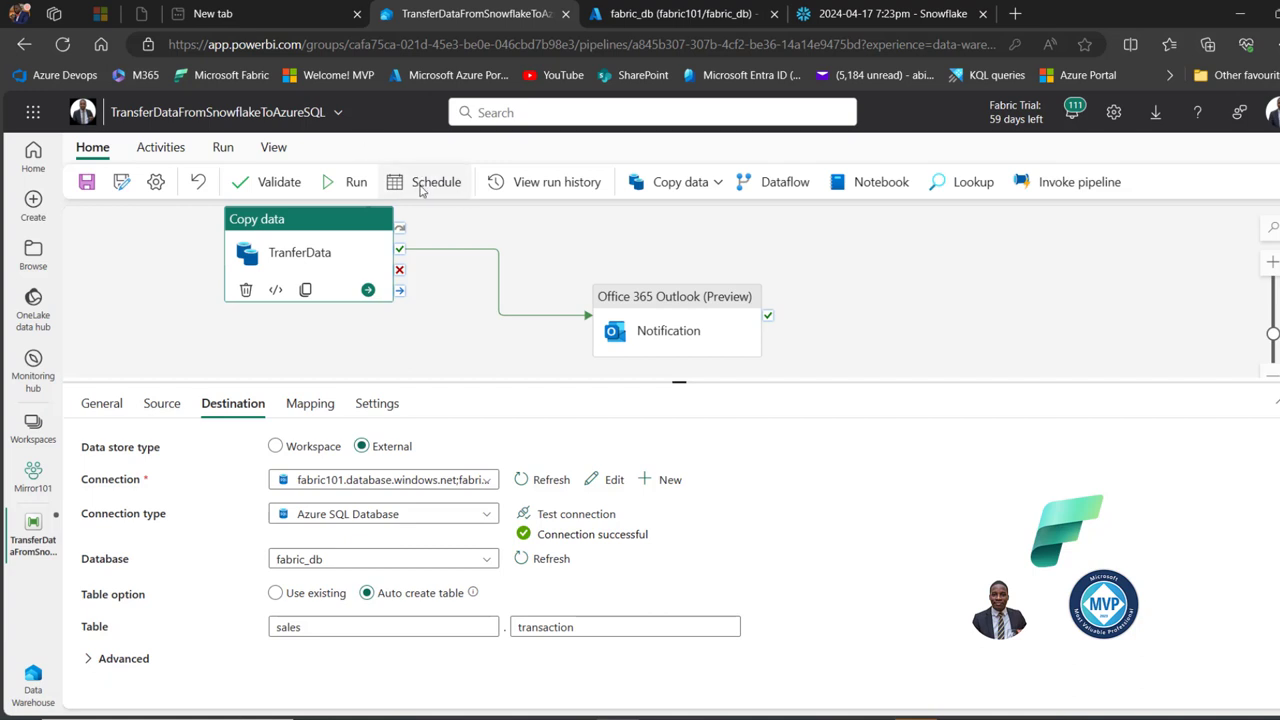
Save and run the pipeline until TranferData and Notification both show Succeeded.
click(347, 181)
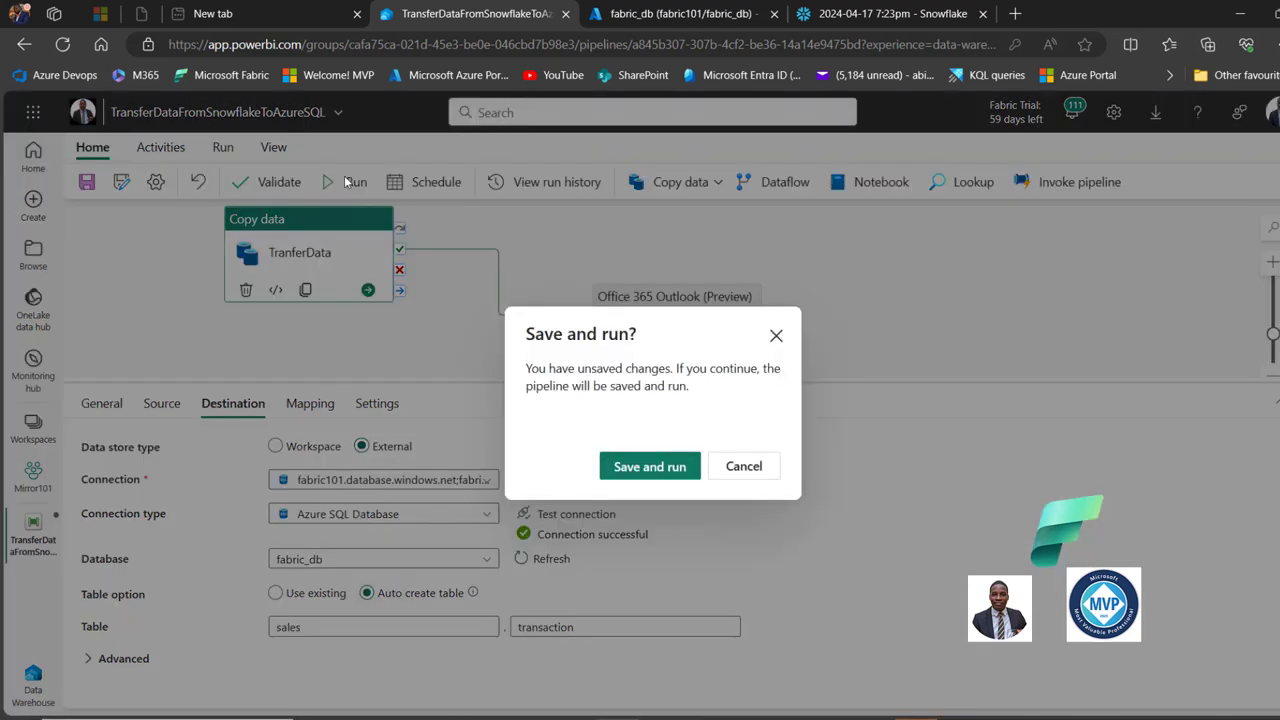
click(652, 466)
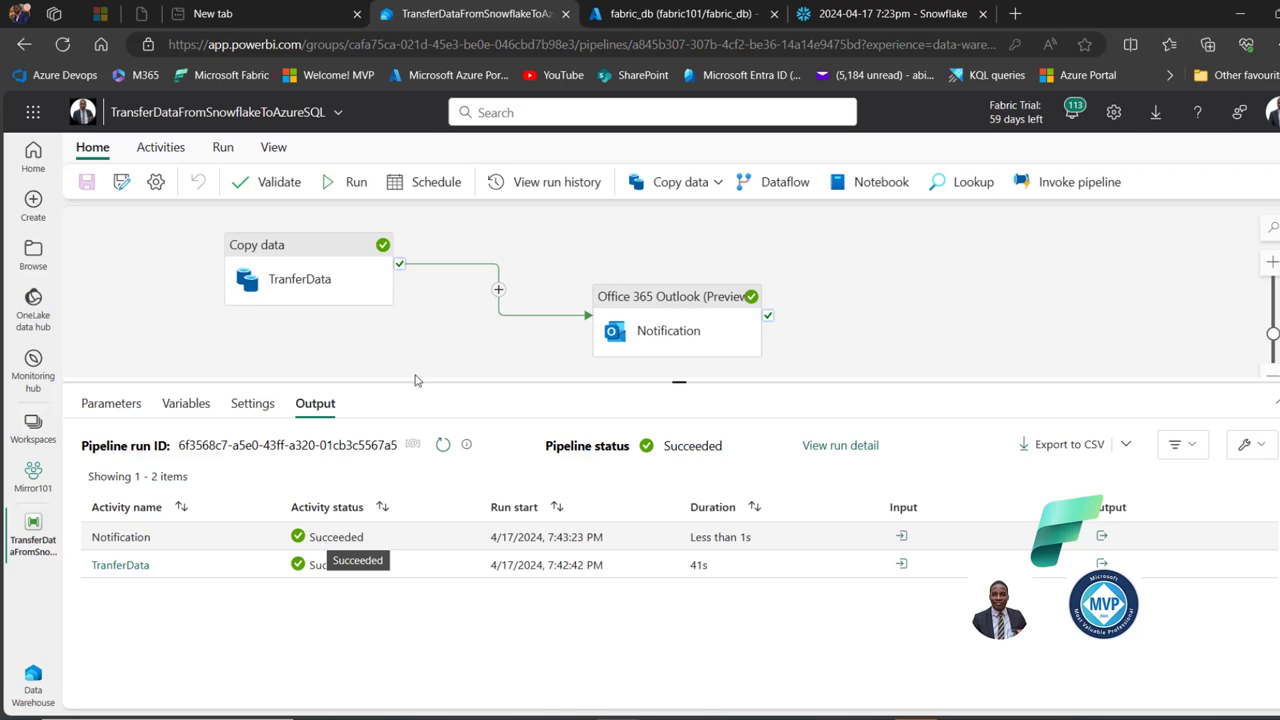
click(670, 12)
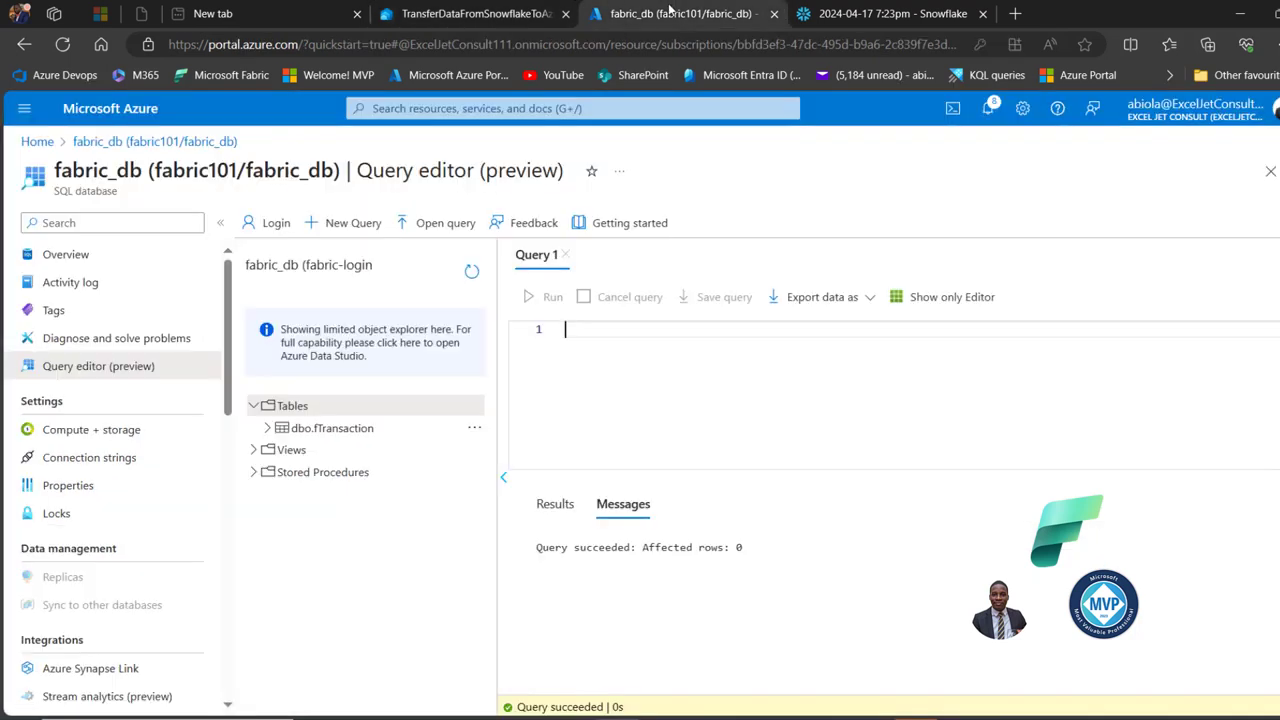
Refresh fabric_db's tables and run SELECT * FROM sales.transaction to see the copied rows.
click(471, 272)
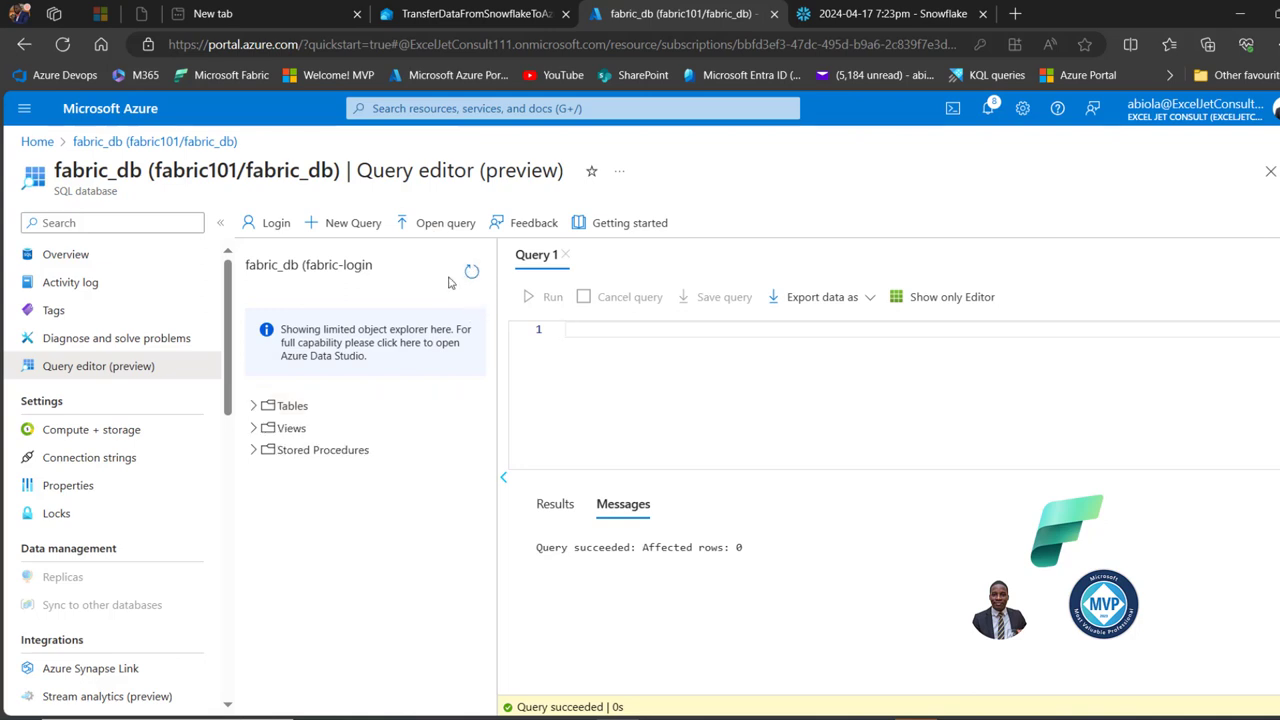
click(254, 406)
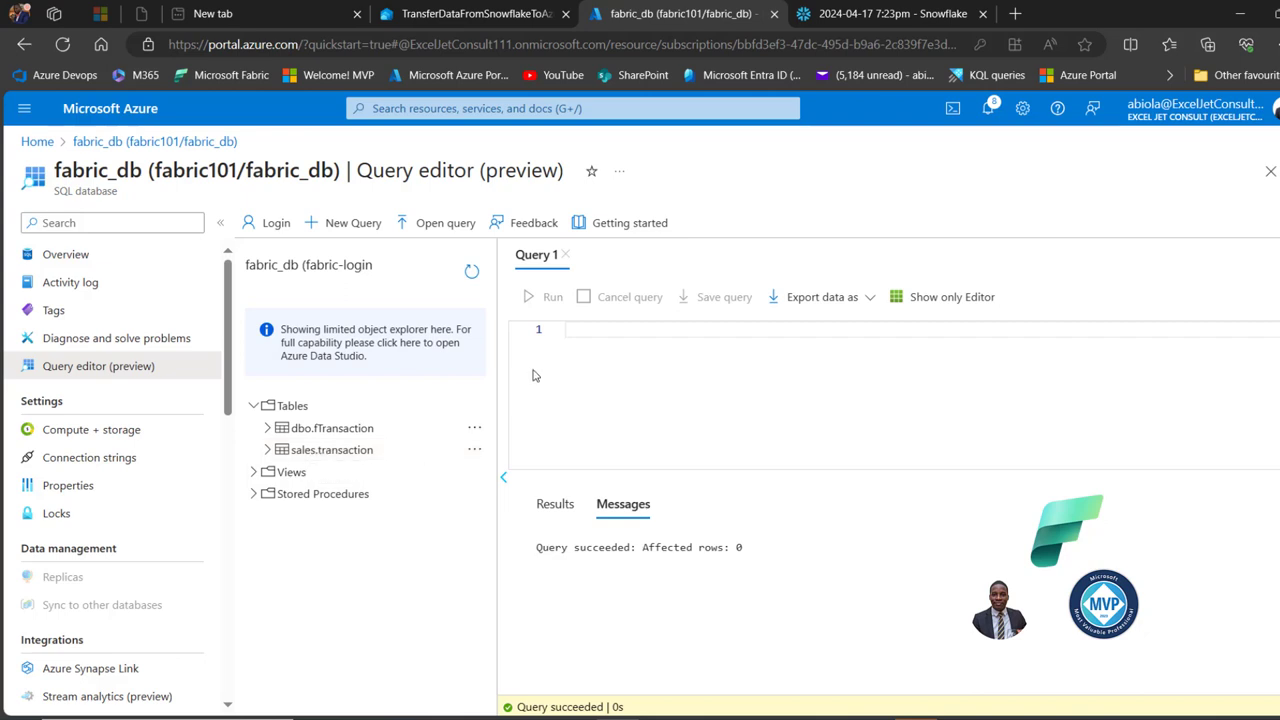
text(SELECT * FROM sales)
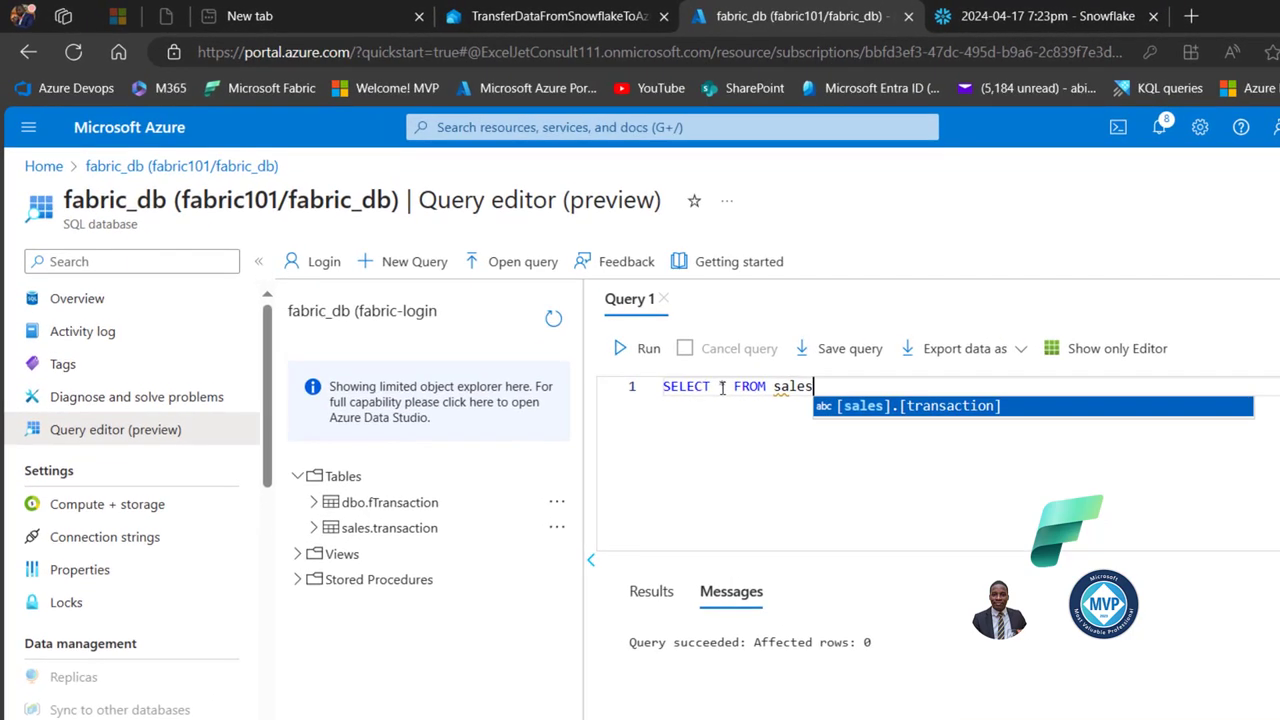
key(Tab)
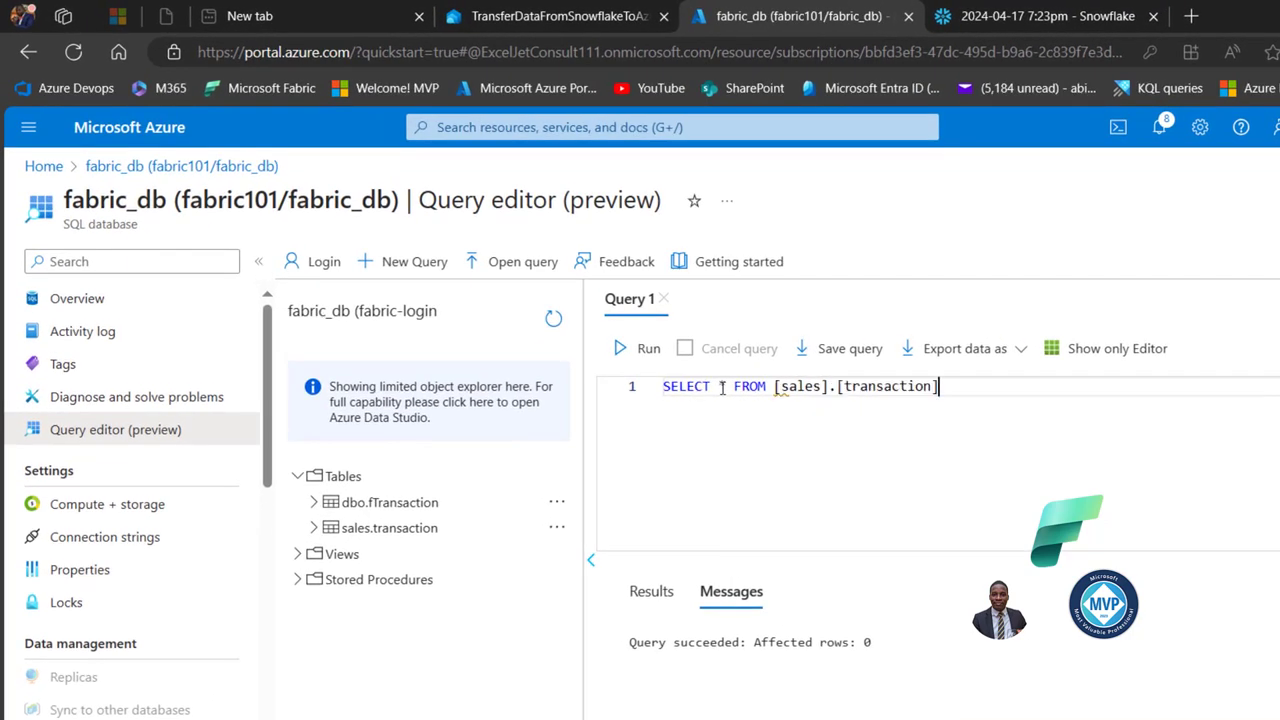
click(621, 349)
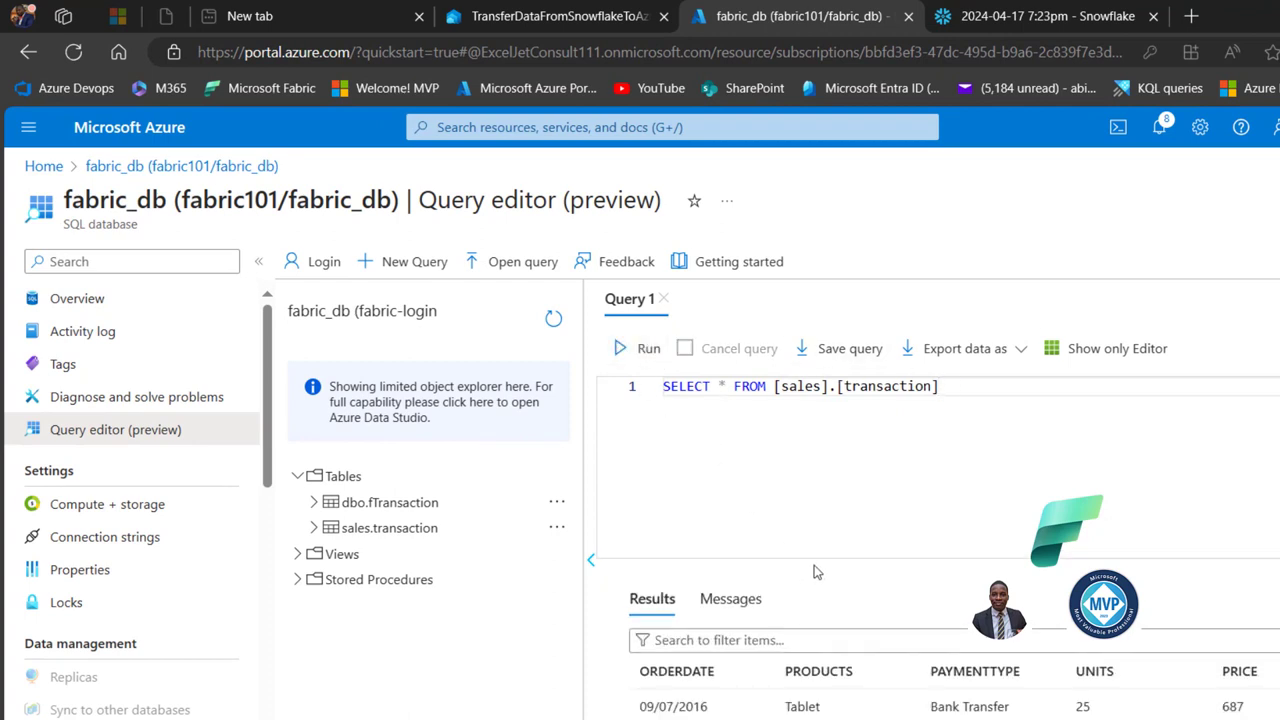
click(258, 262)
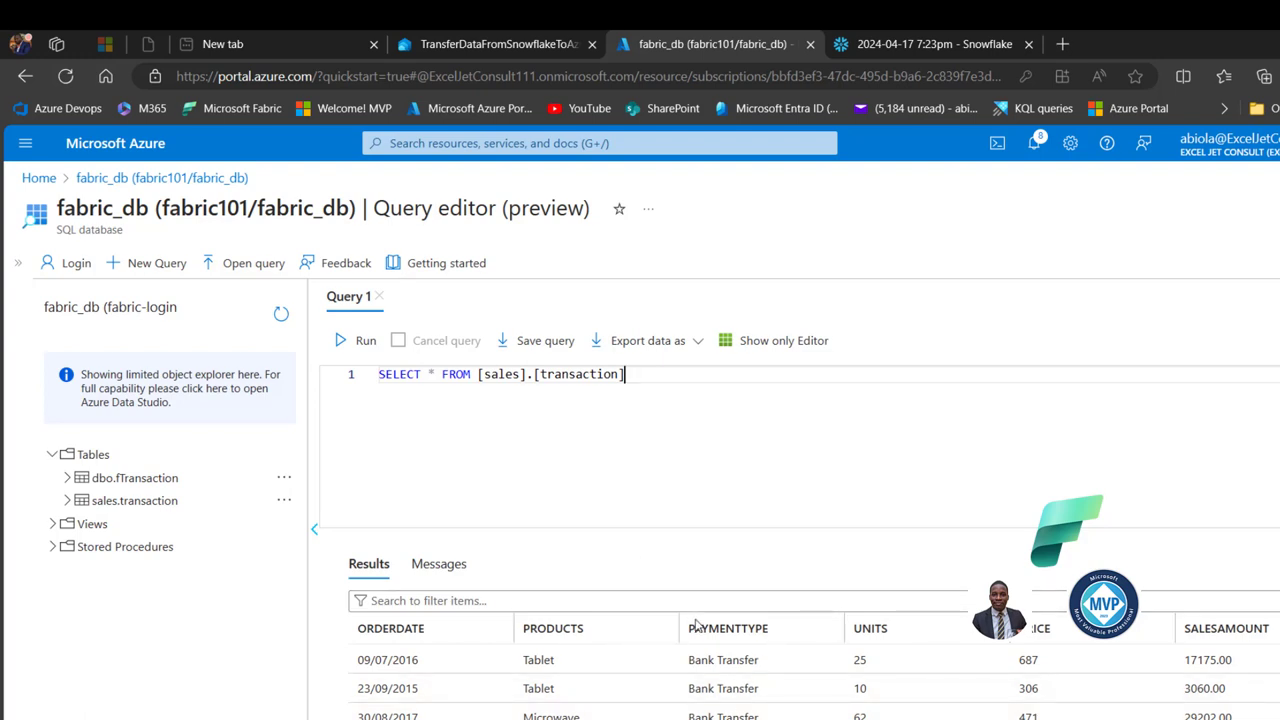
Open Snowflake's Monitoring > Query History.
click(890, 45)
click(29, 163)
click(104, 356)
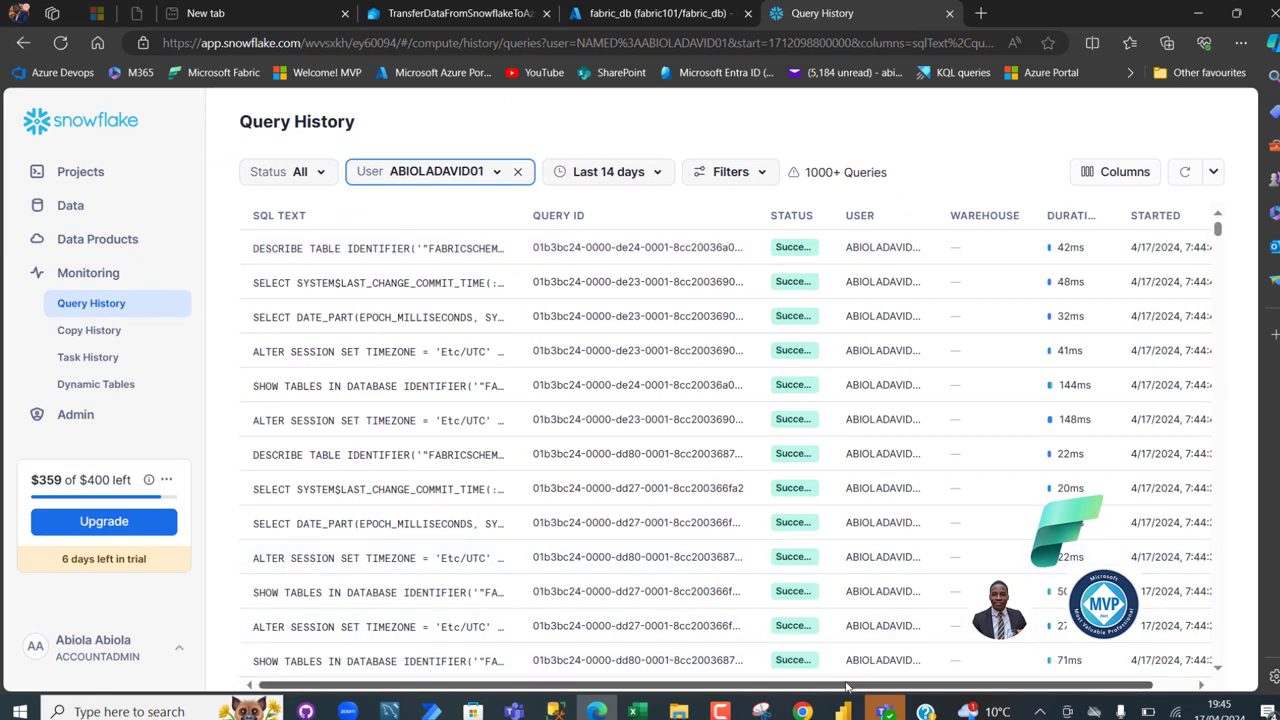
Scroll through Snowflake's pipeline queries, then return to the Fabric pipeline's succeeded run output.
drag(847, 689, 887, 689)
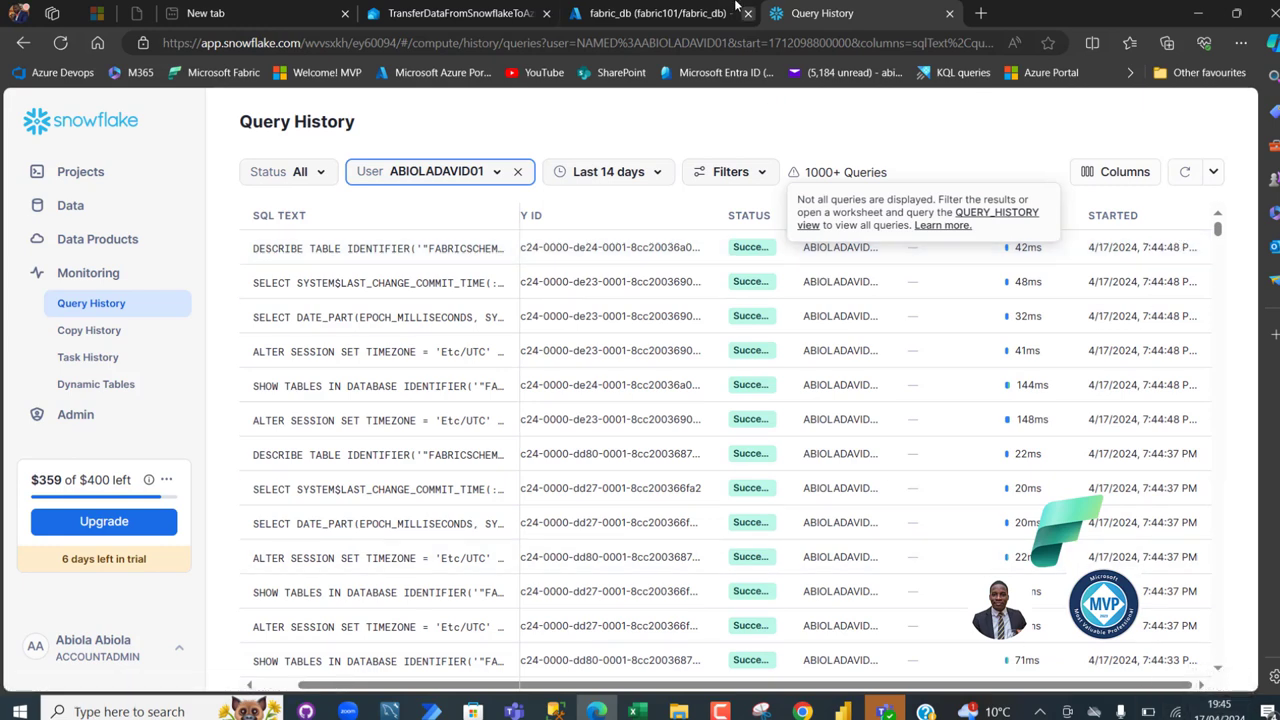
click(684, 10)
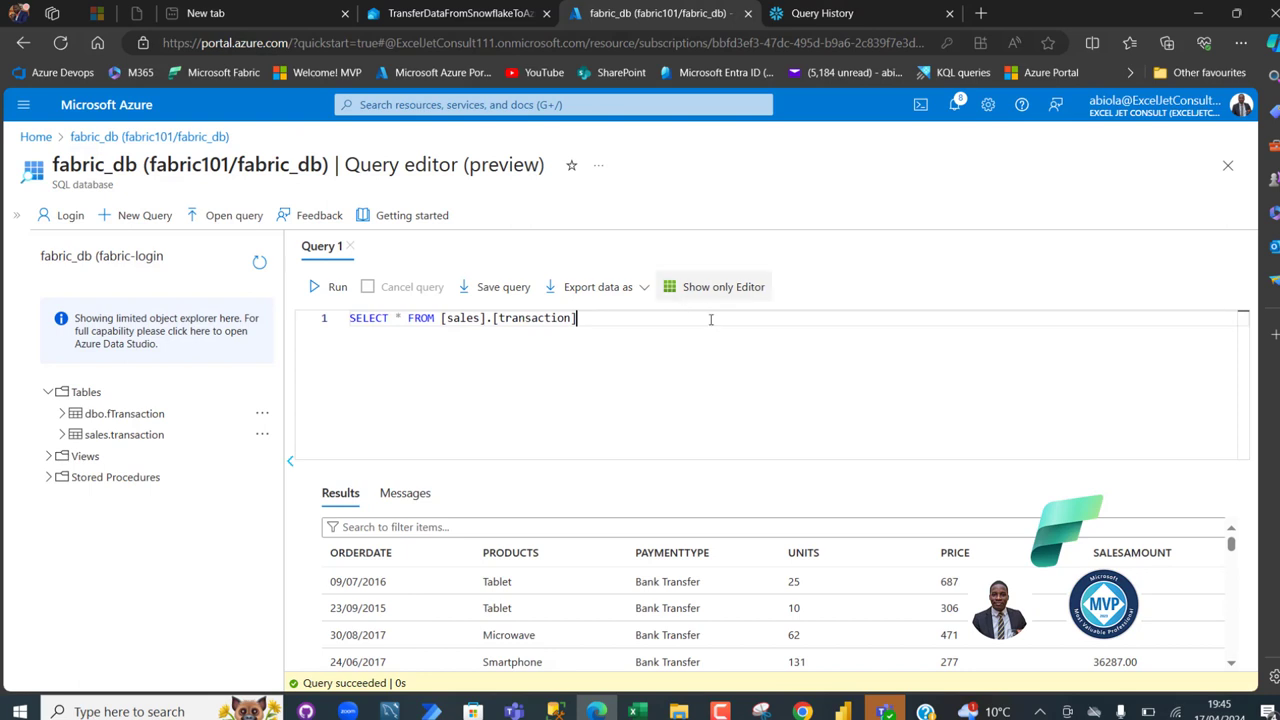
click(685, 330)
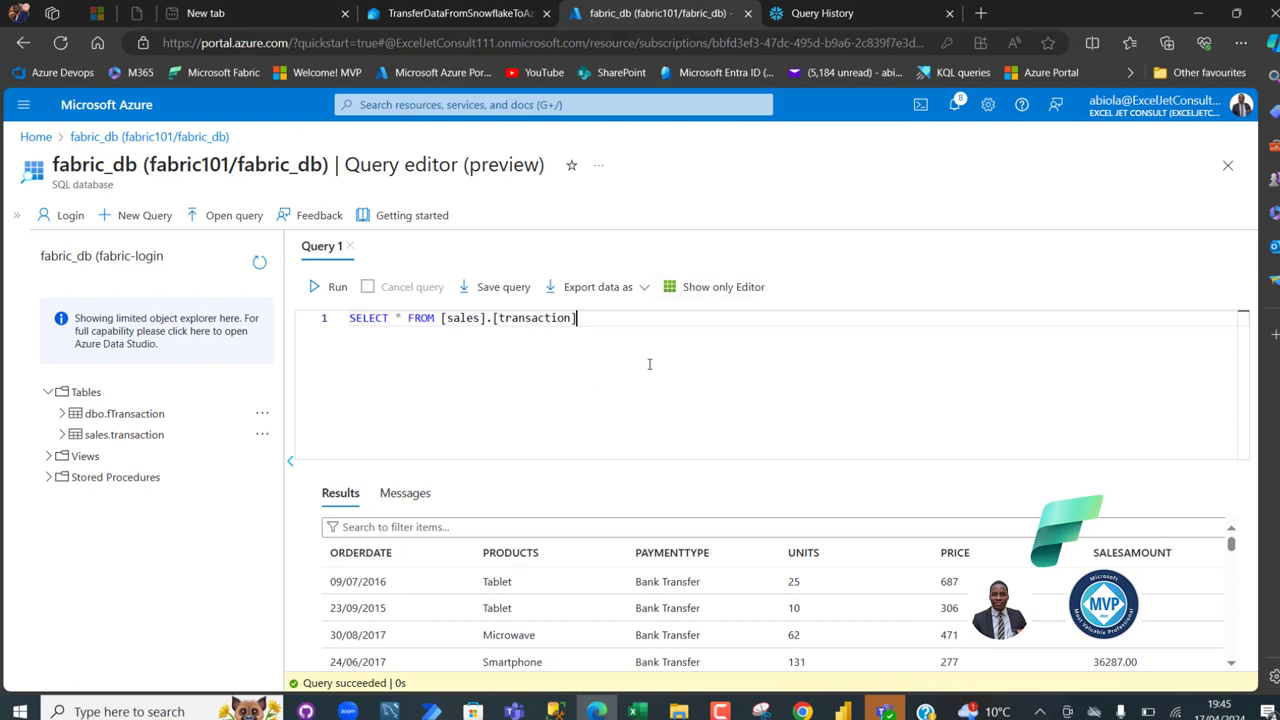
click(470, 12)
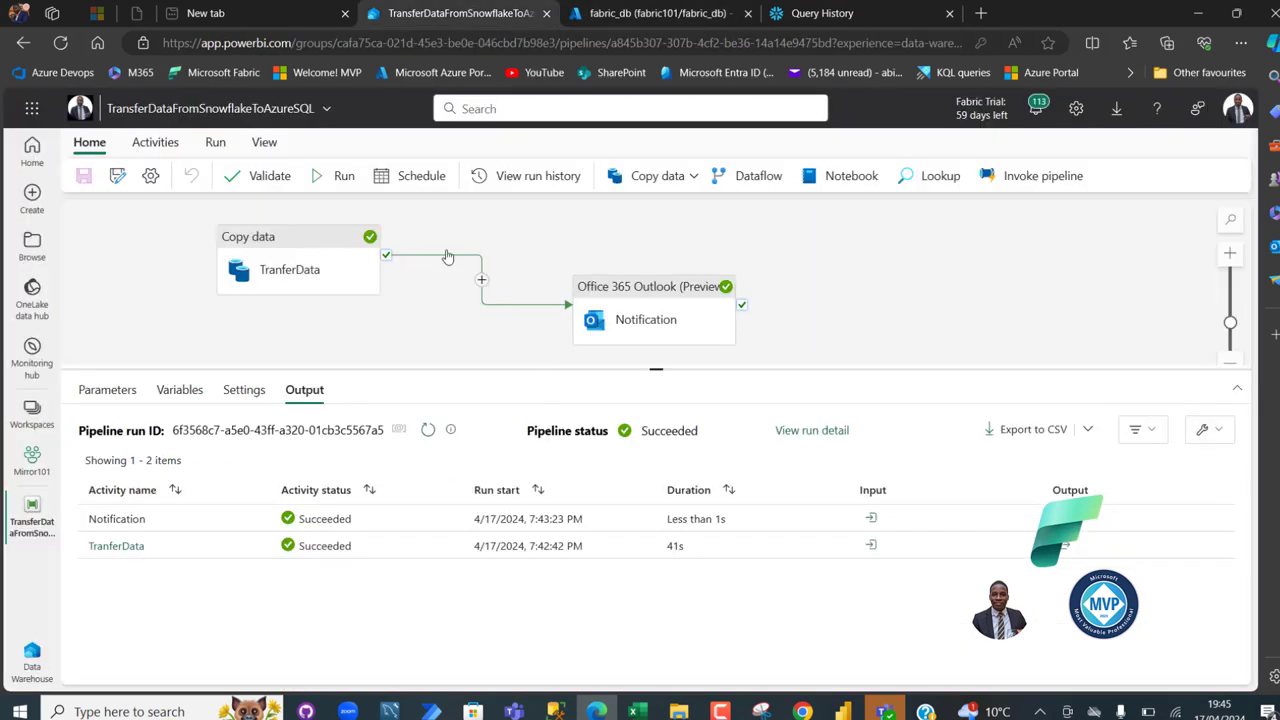